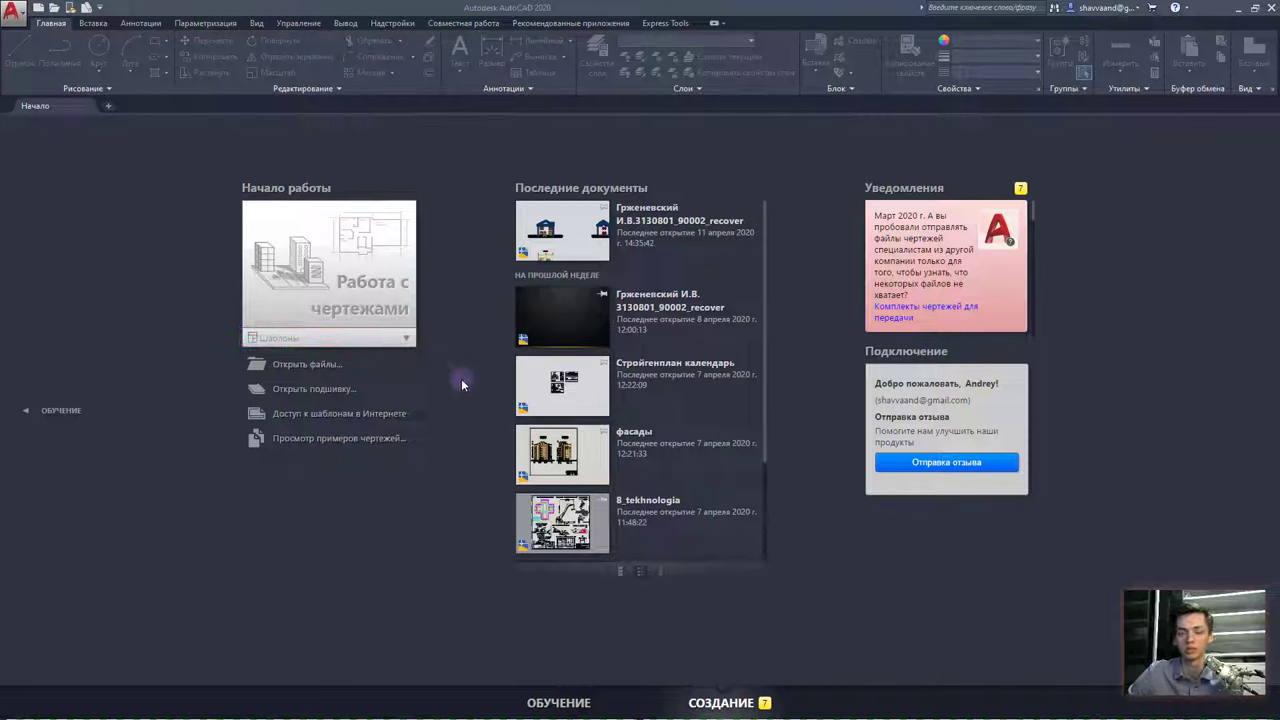
Start a new blank drawing, Чертеж2, from the acadiso template using the application menu's Создать
click(405, 339)
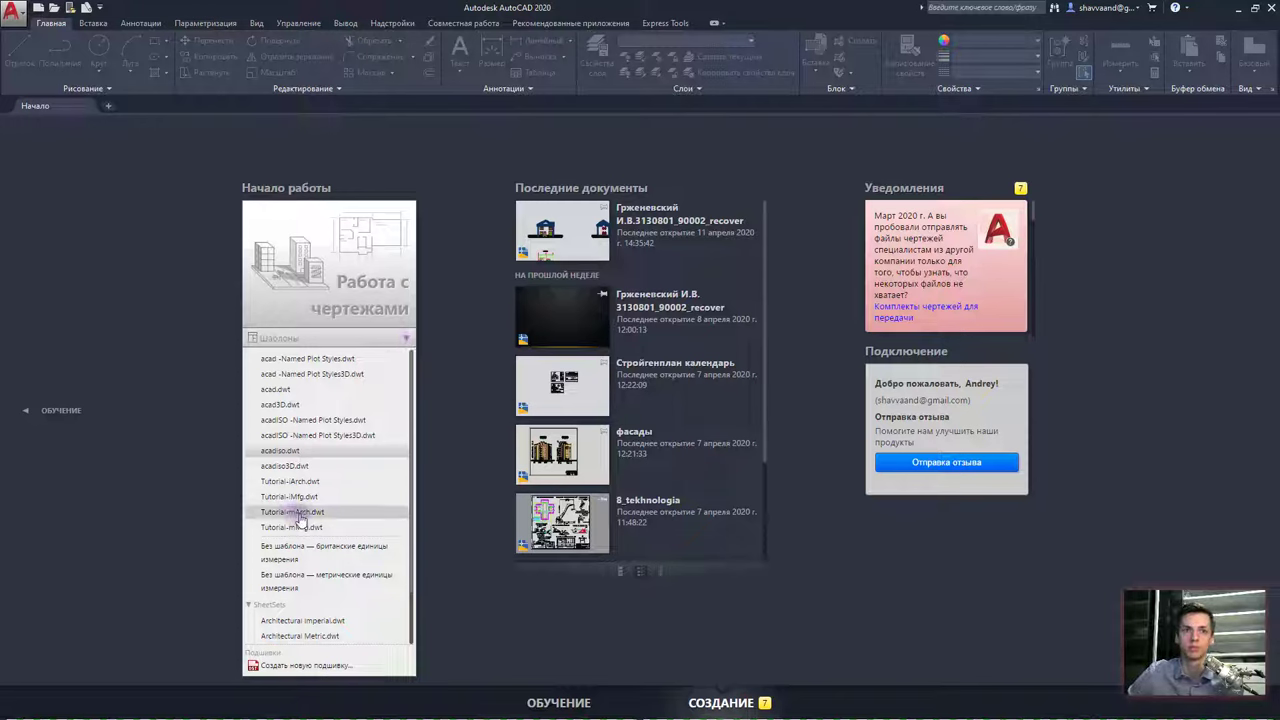
mouse_move(281, 451)
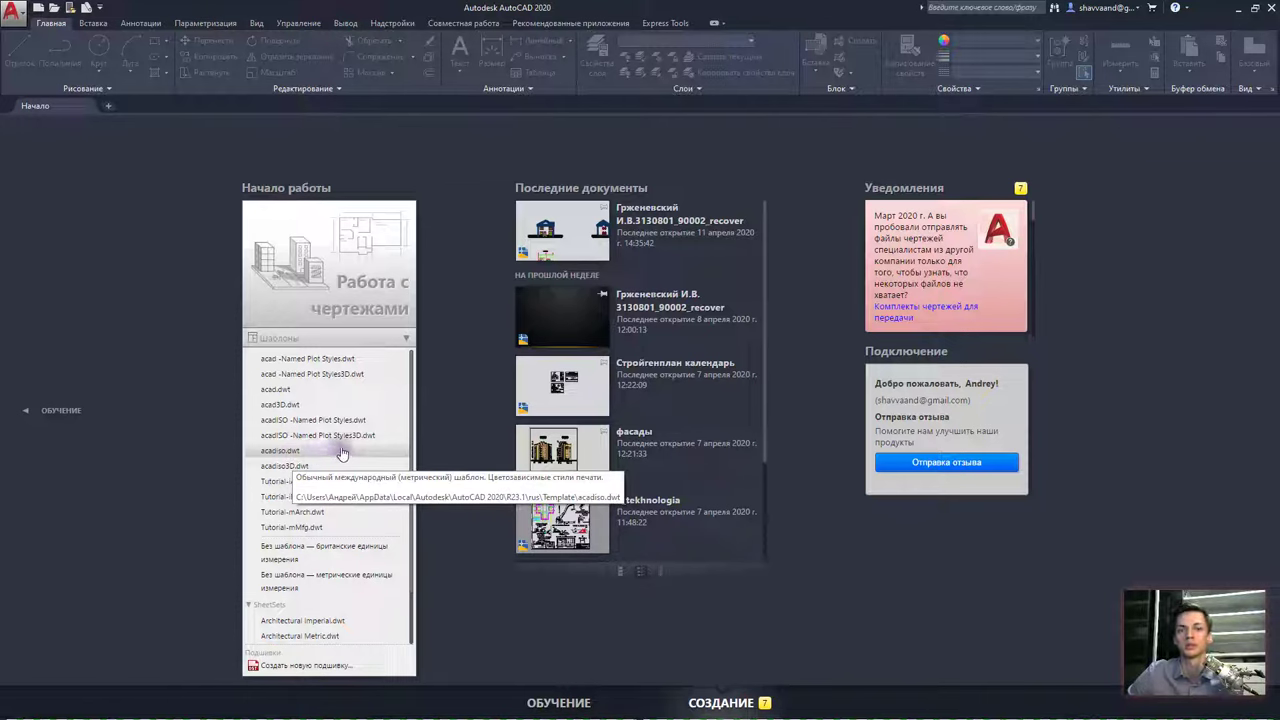
click(405, 338)
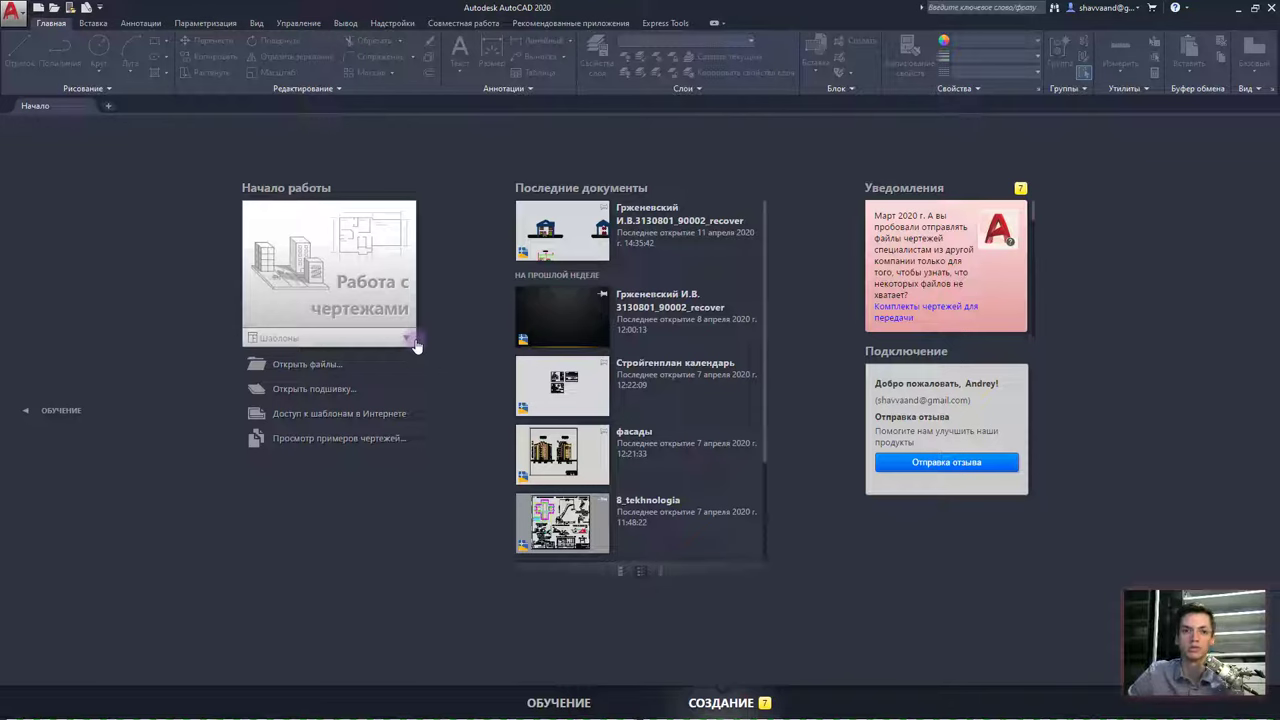
click(10, 24)
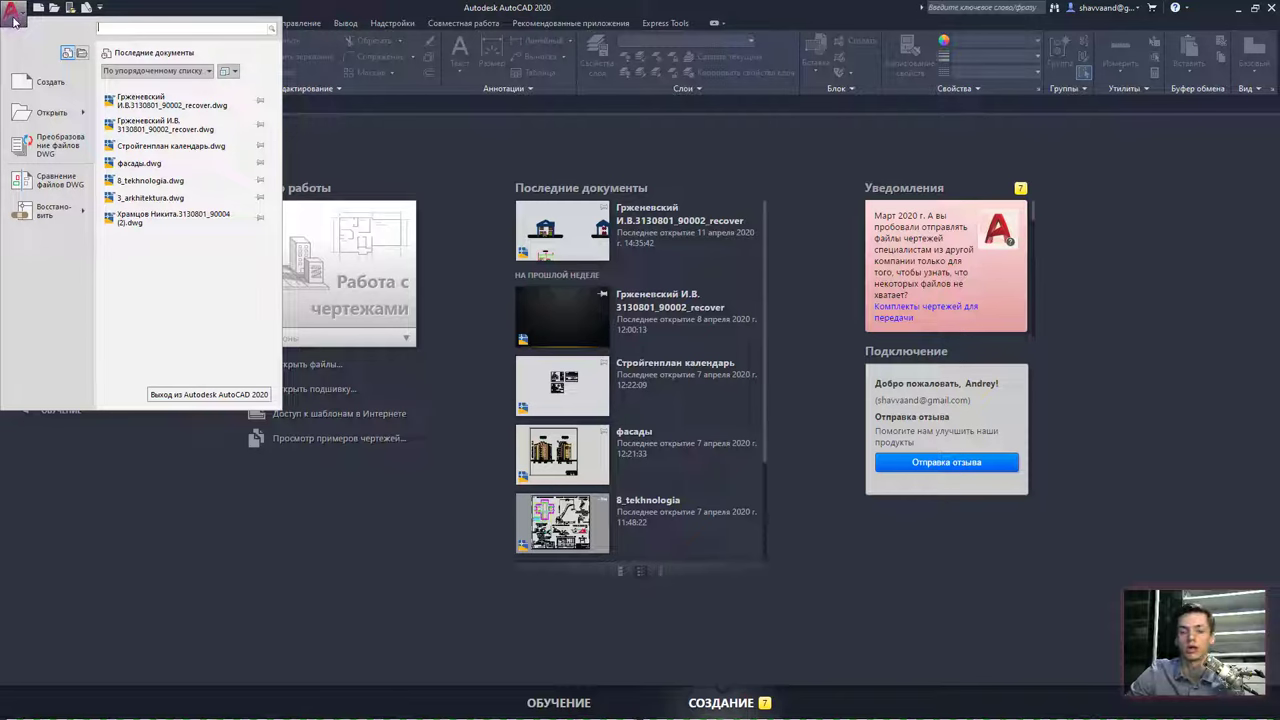
click(50, 82)
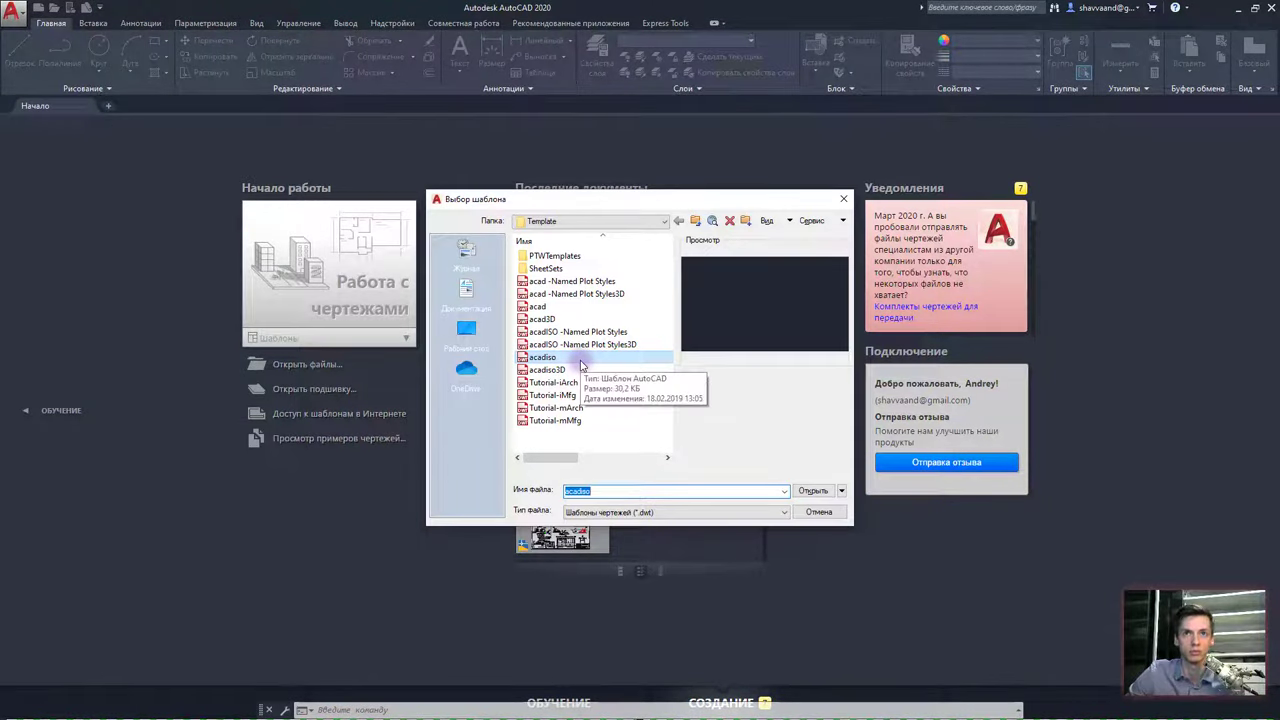
click(843, 203)
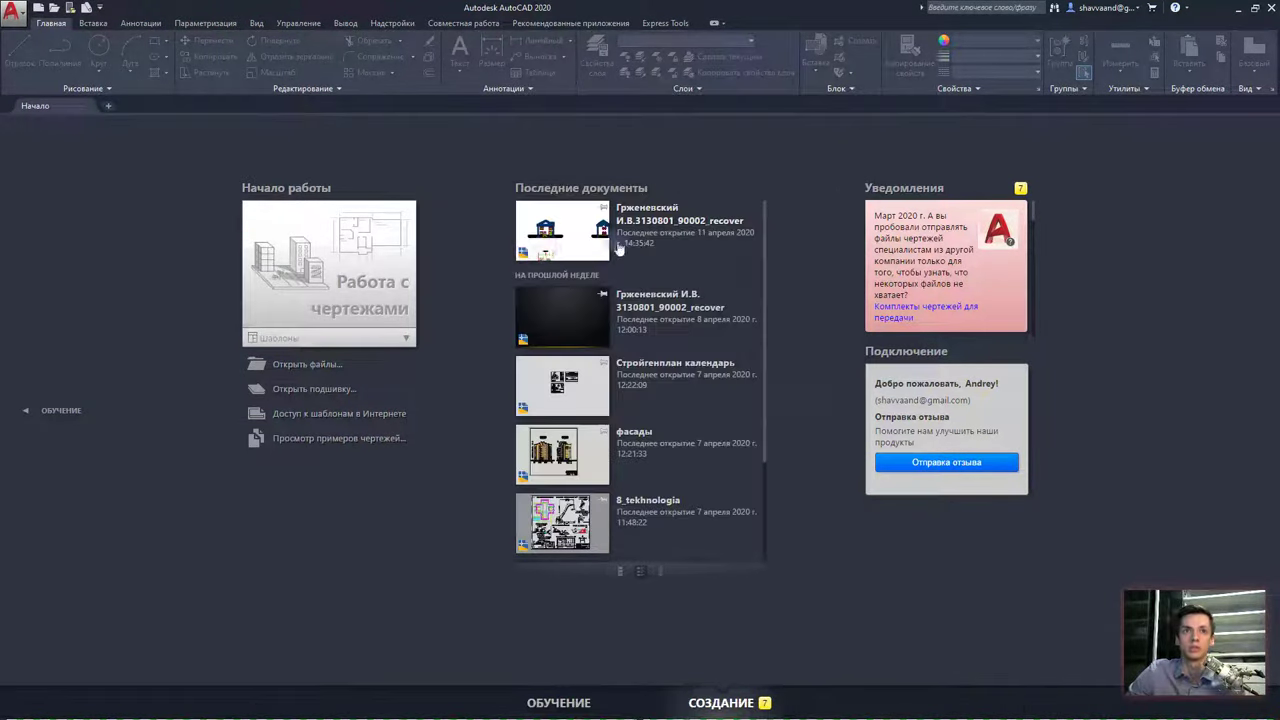
click(337, 338)
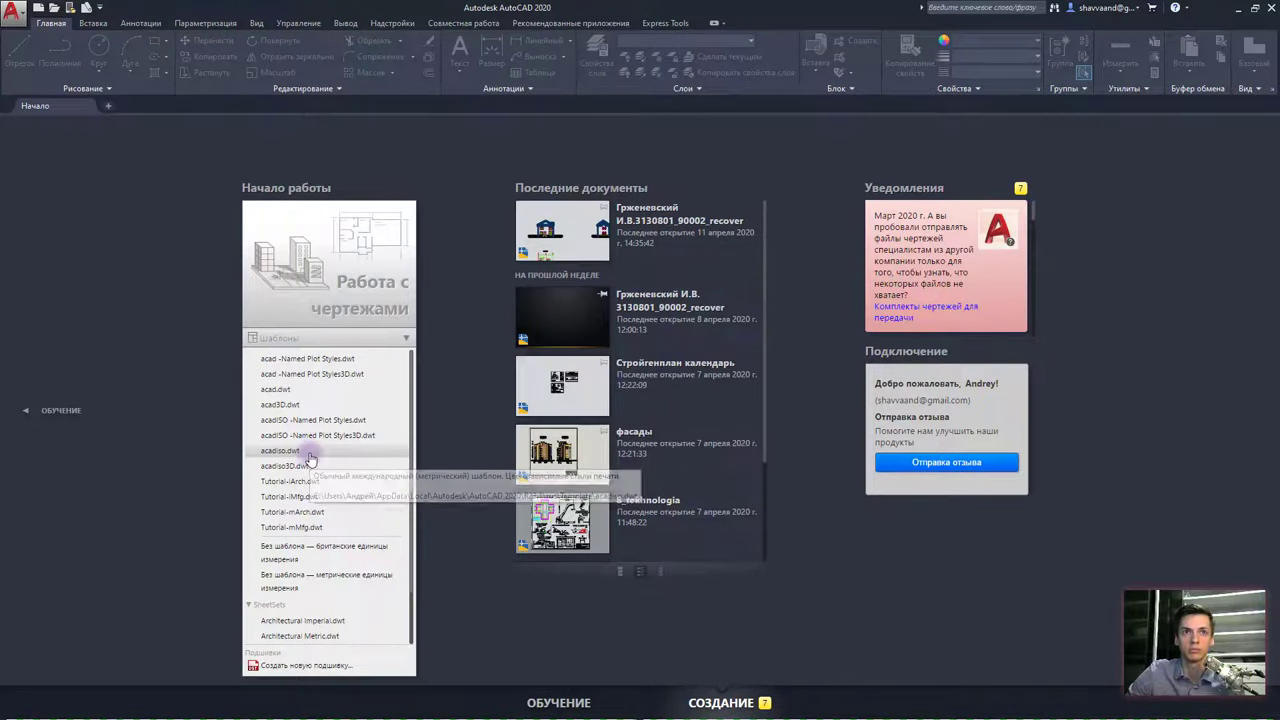
click(150, 215)
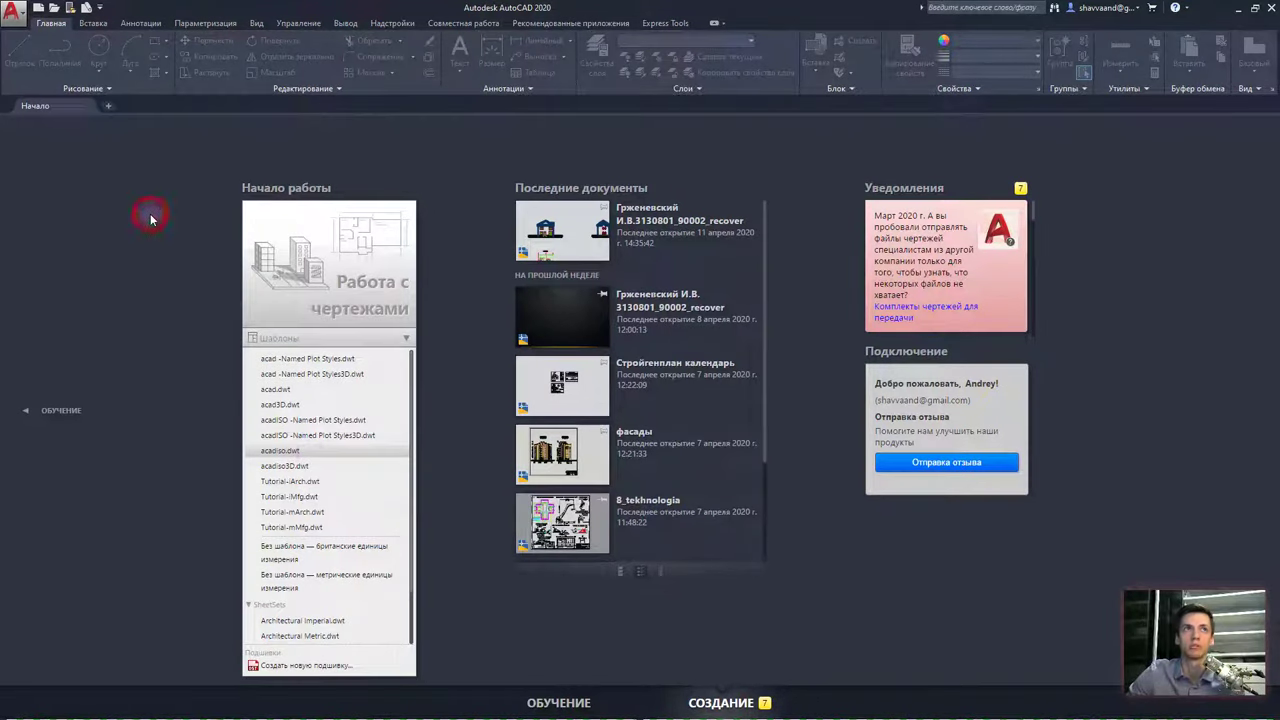
click(14, 14)
click(48, 88)
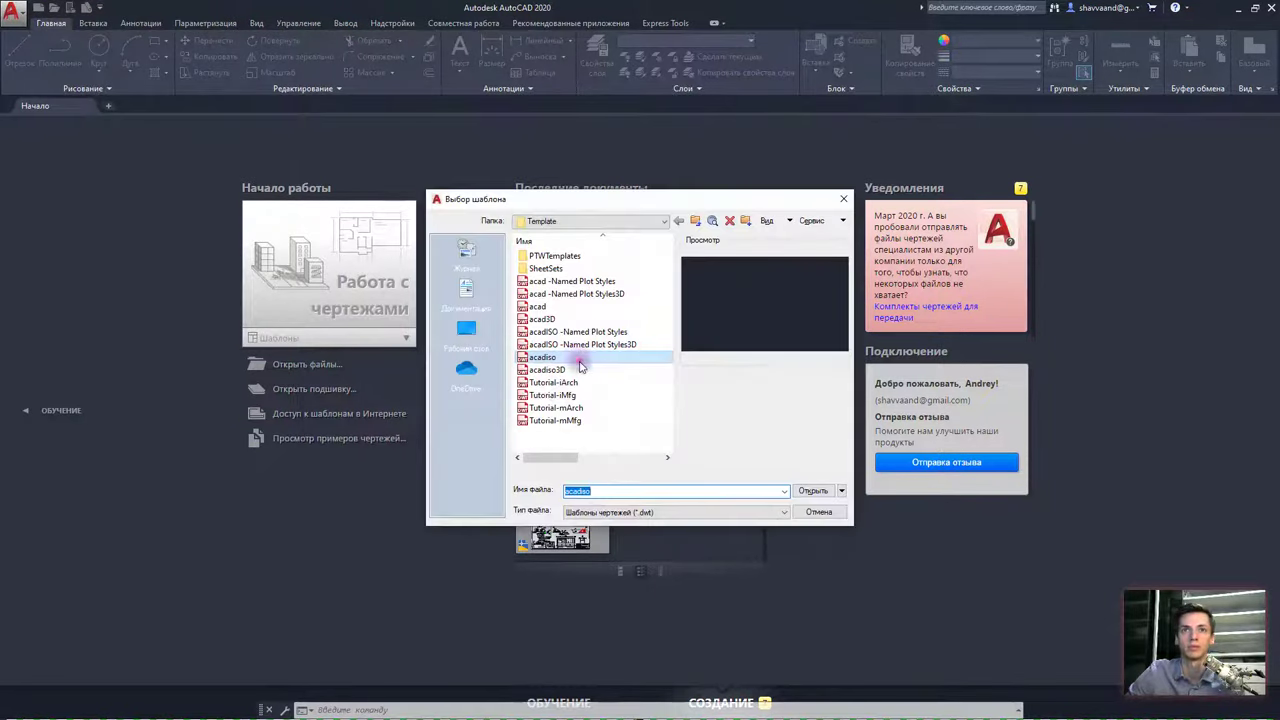
double_click(574, 362)
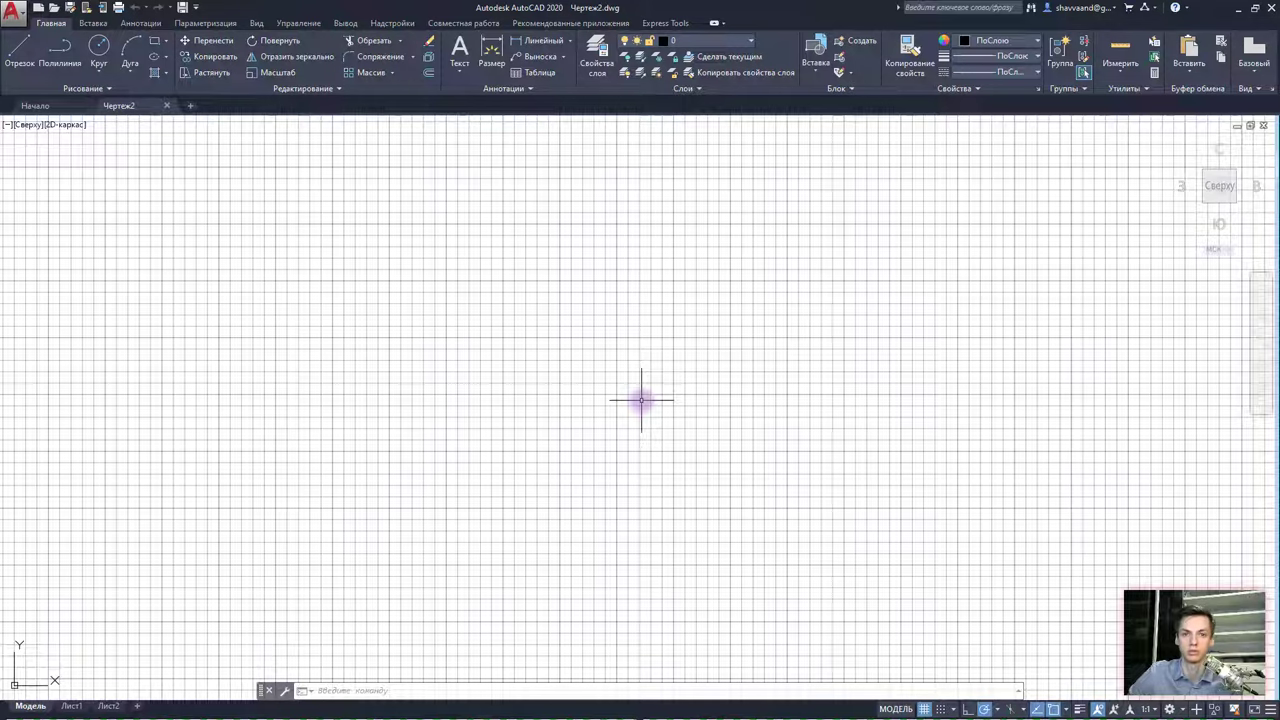
Open the Параметры (Options) dialog from the red A application menu
click(16, 18)
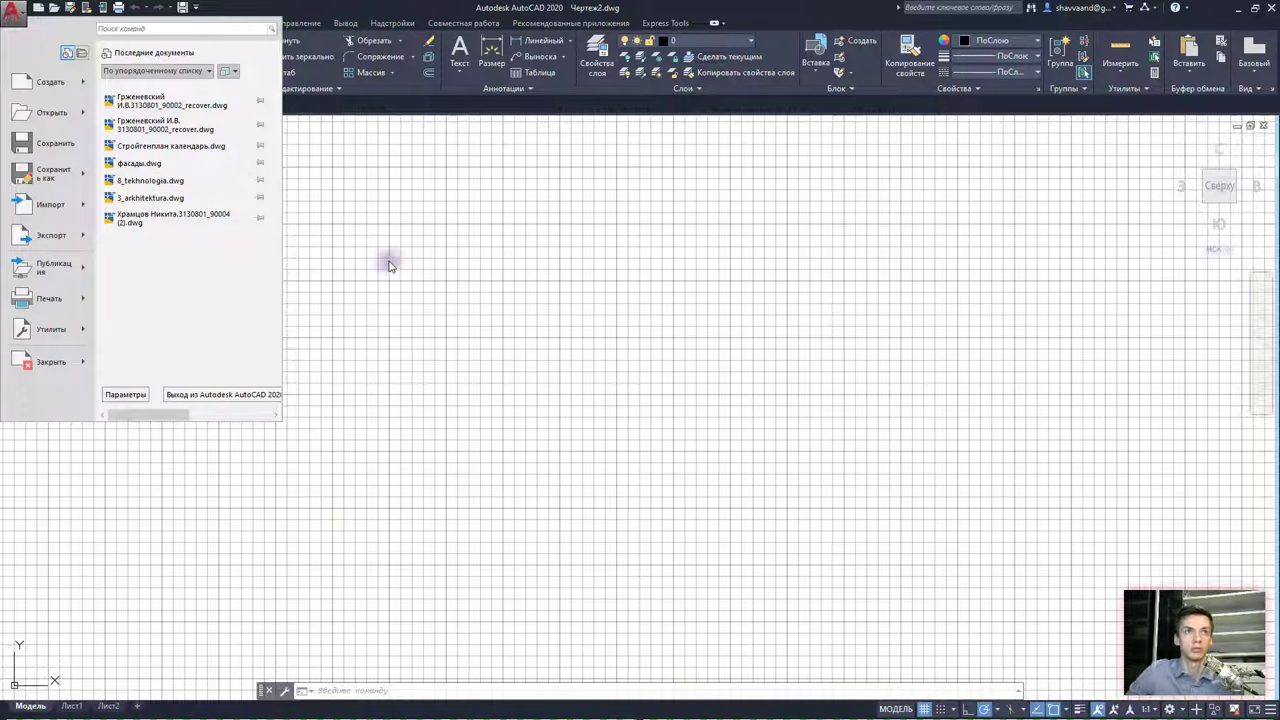
click(536, 316)
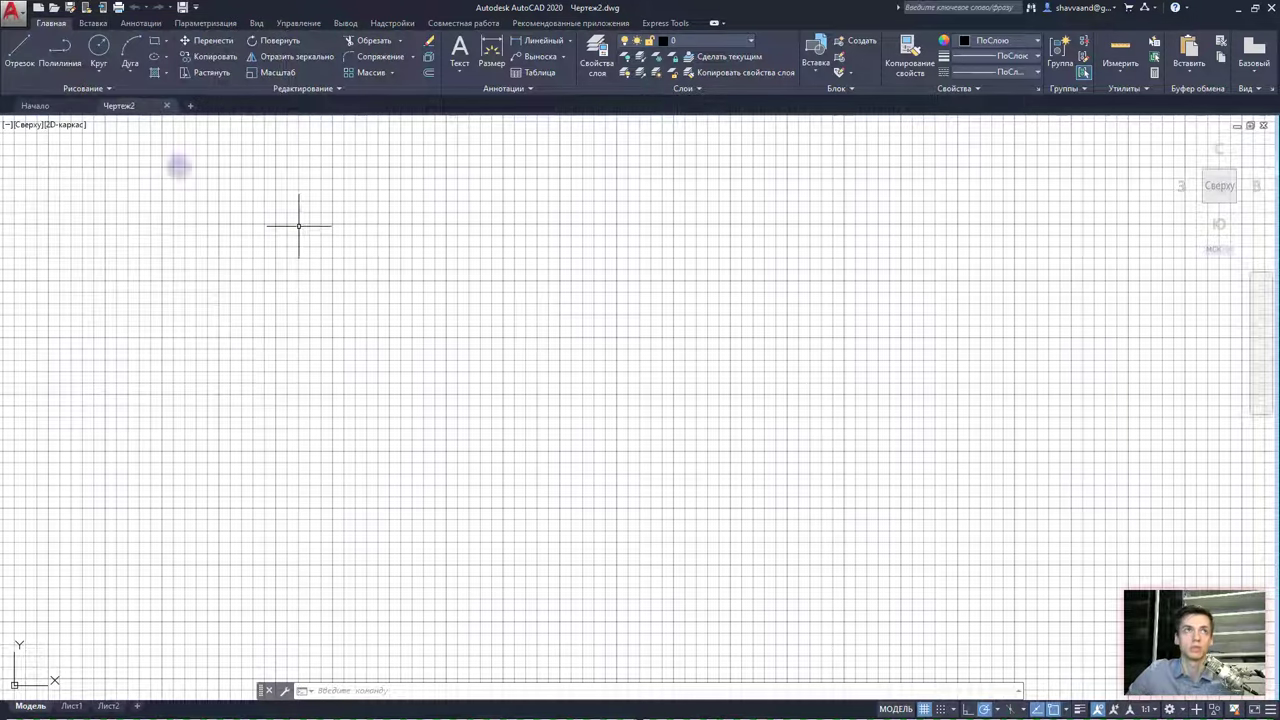
click(16, 18)
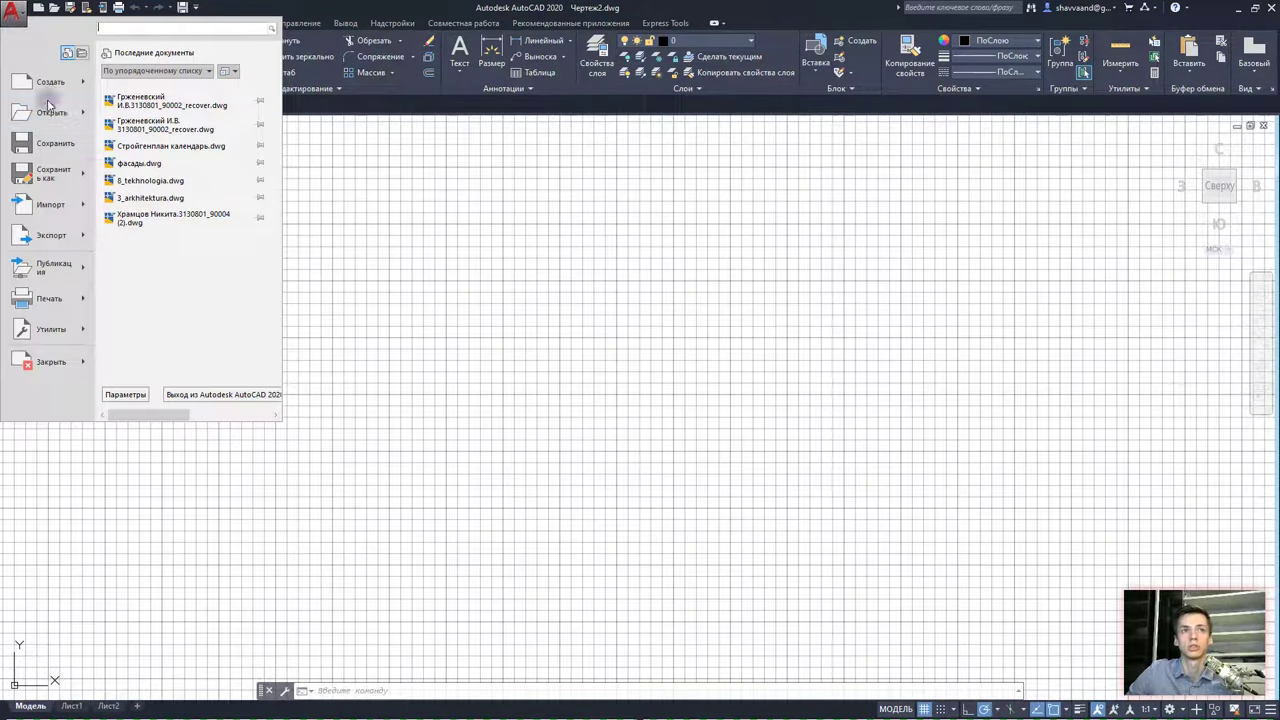
click(130, 394)
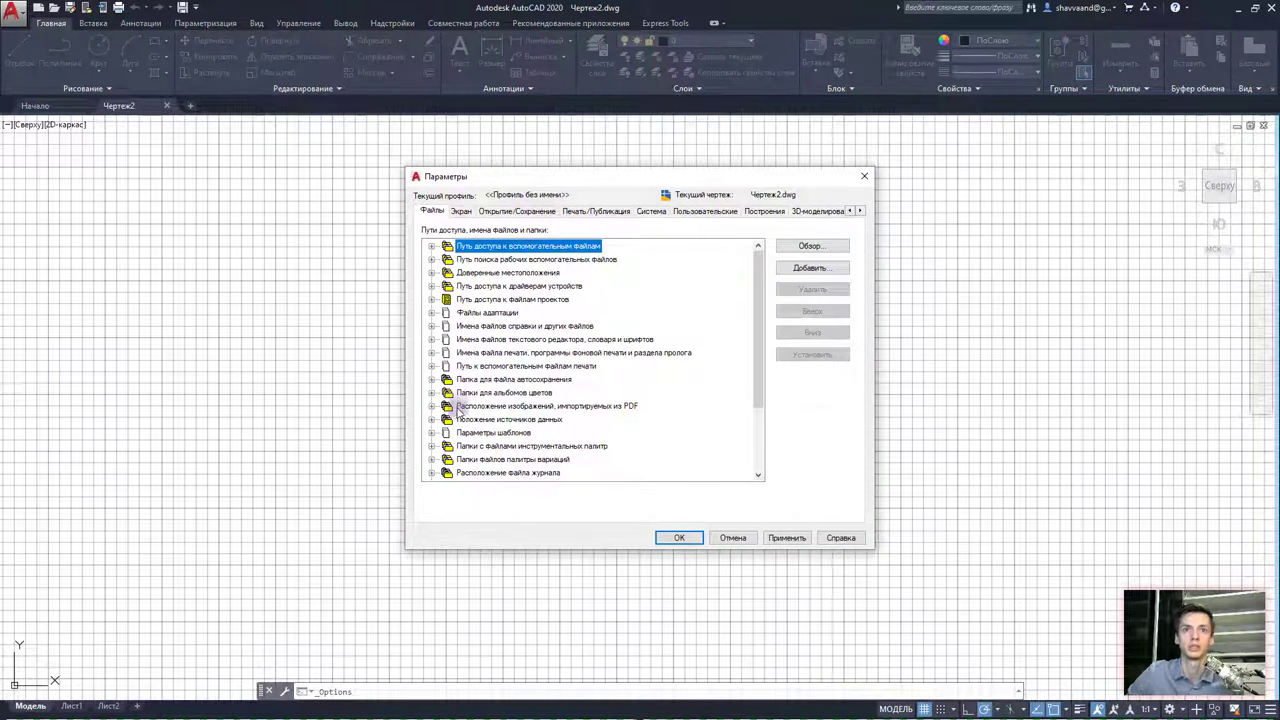
Confirm acadiso.dwt is the БСОЗДАТЬ default template under Файлы, then close Options with OK
double_click(437, 434)
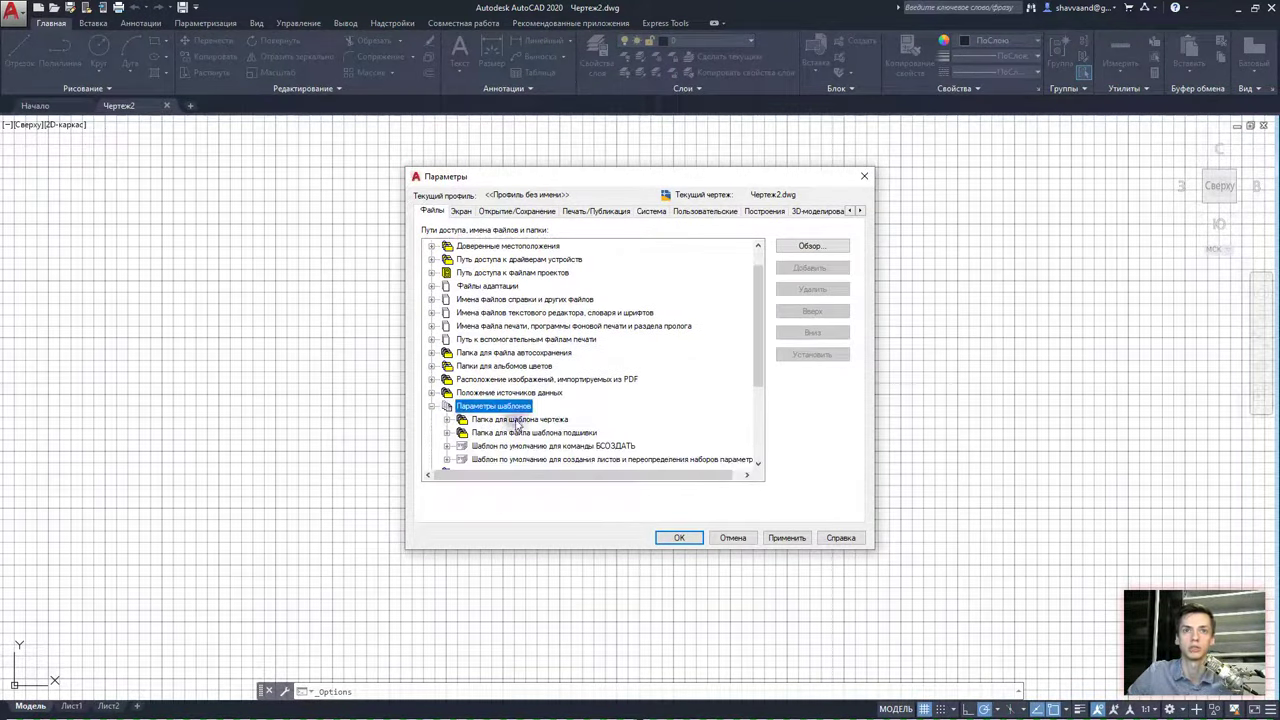
scroll(470, 400, down, 2)
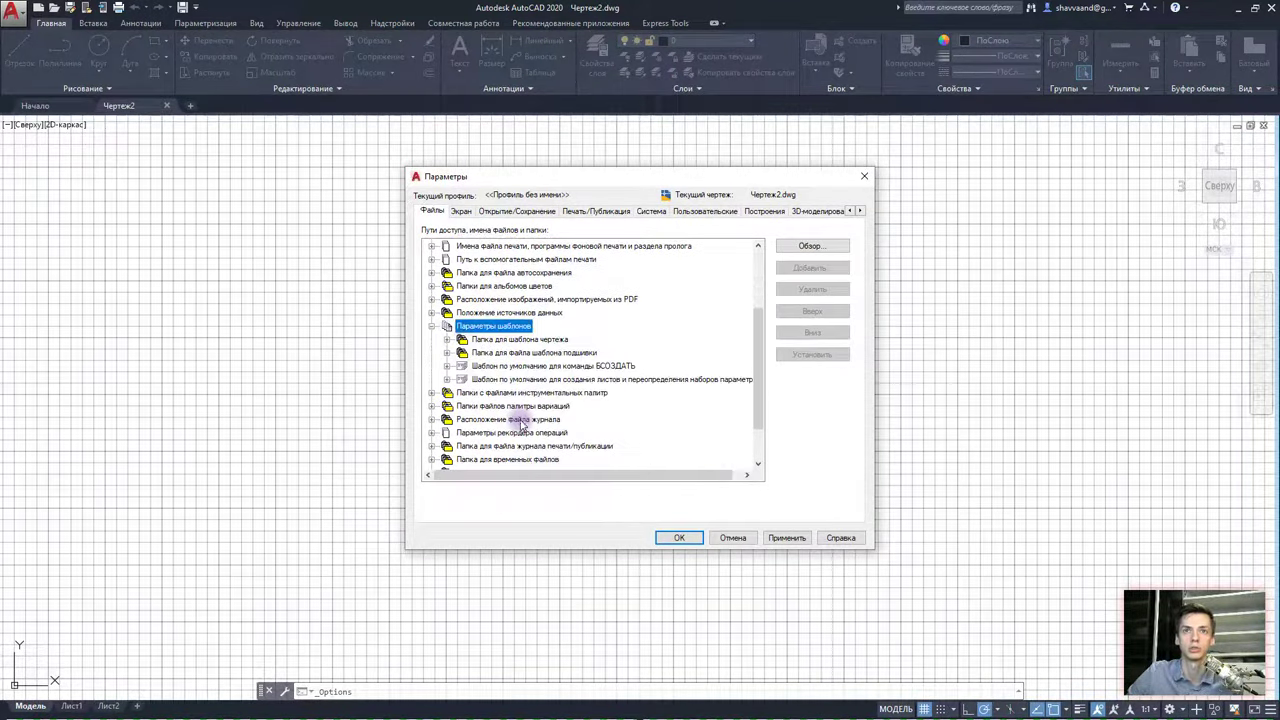
click(503, 367)
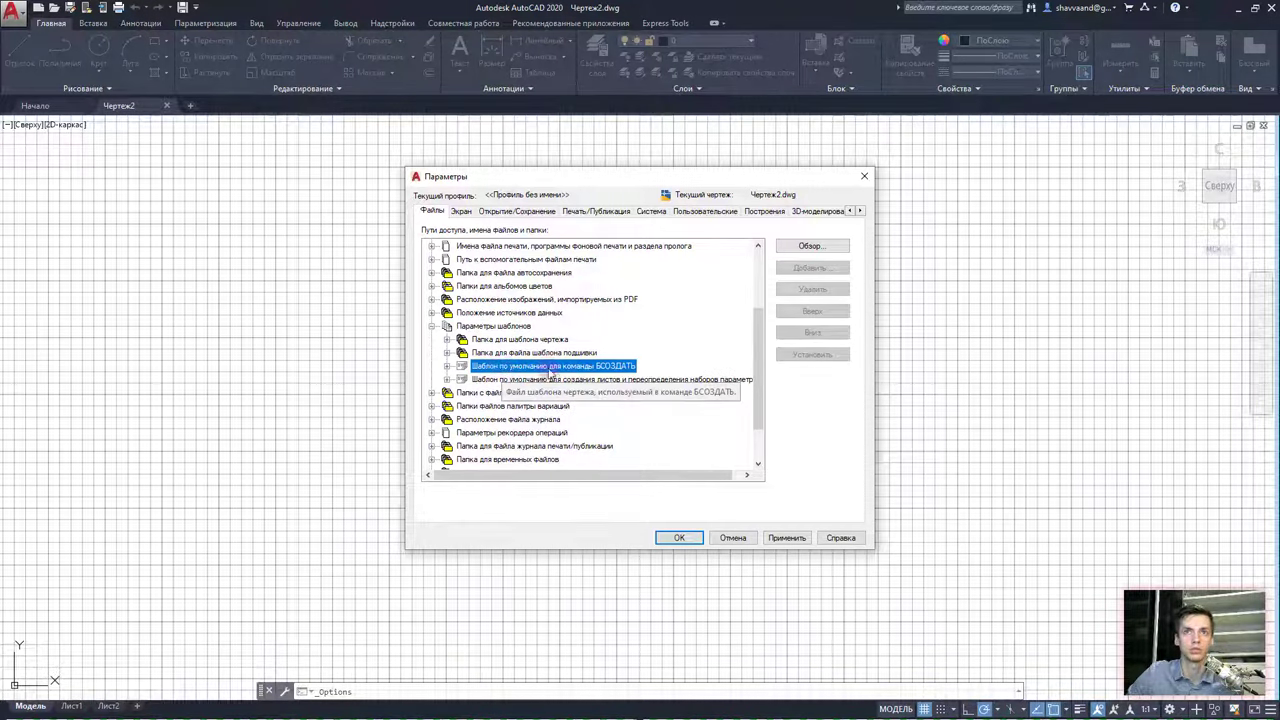
click(449, 367)
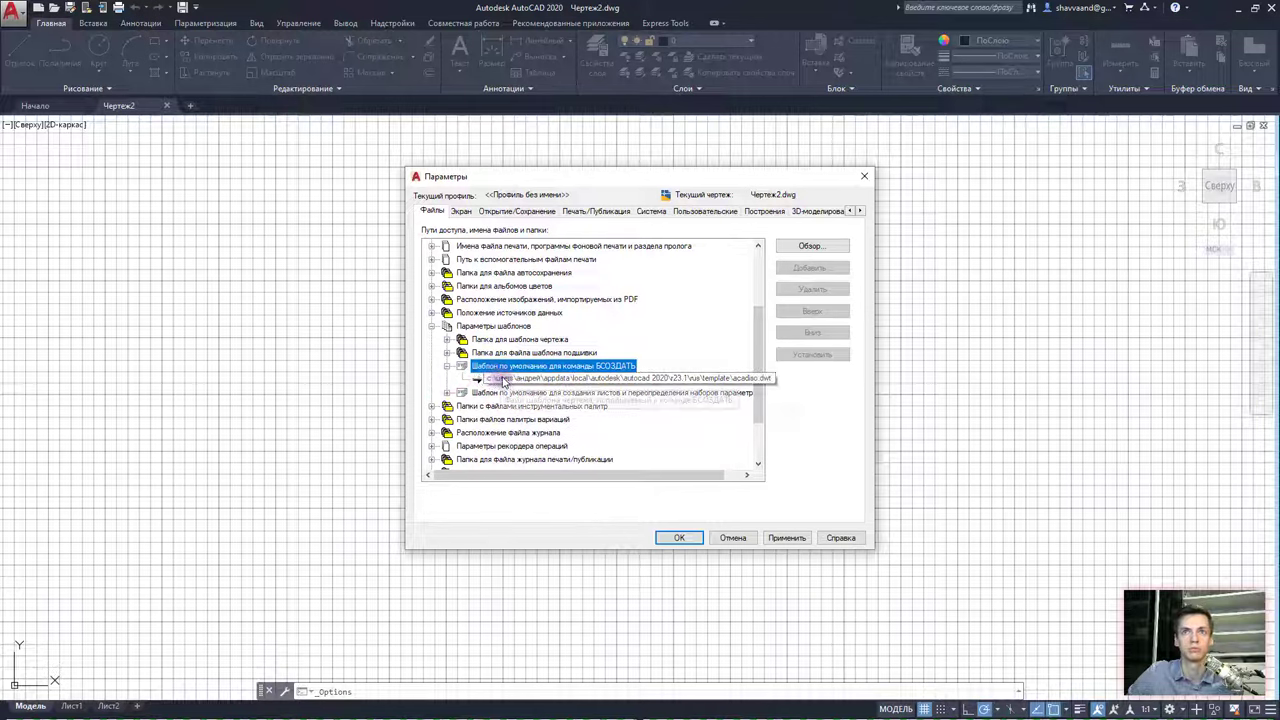
click(582, 380)
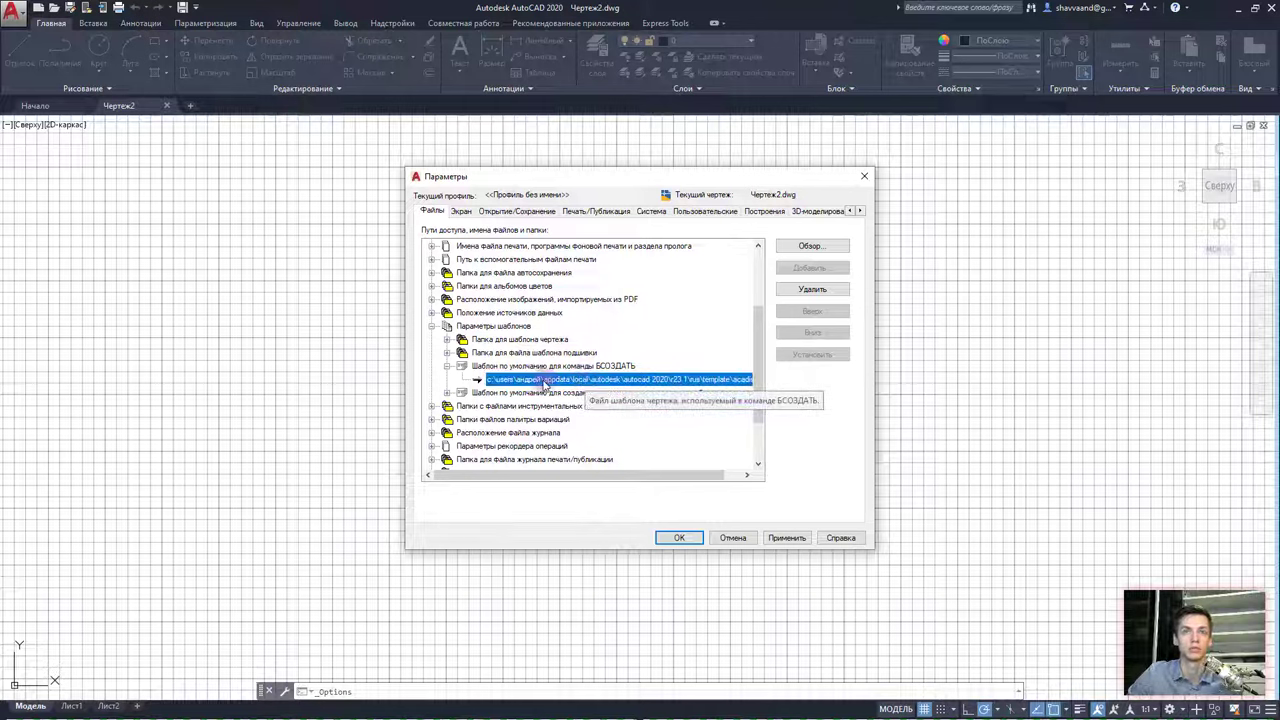
click(515, 381)
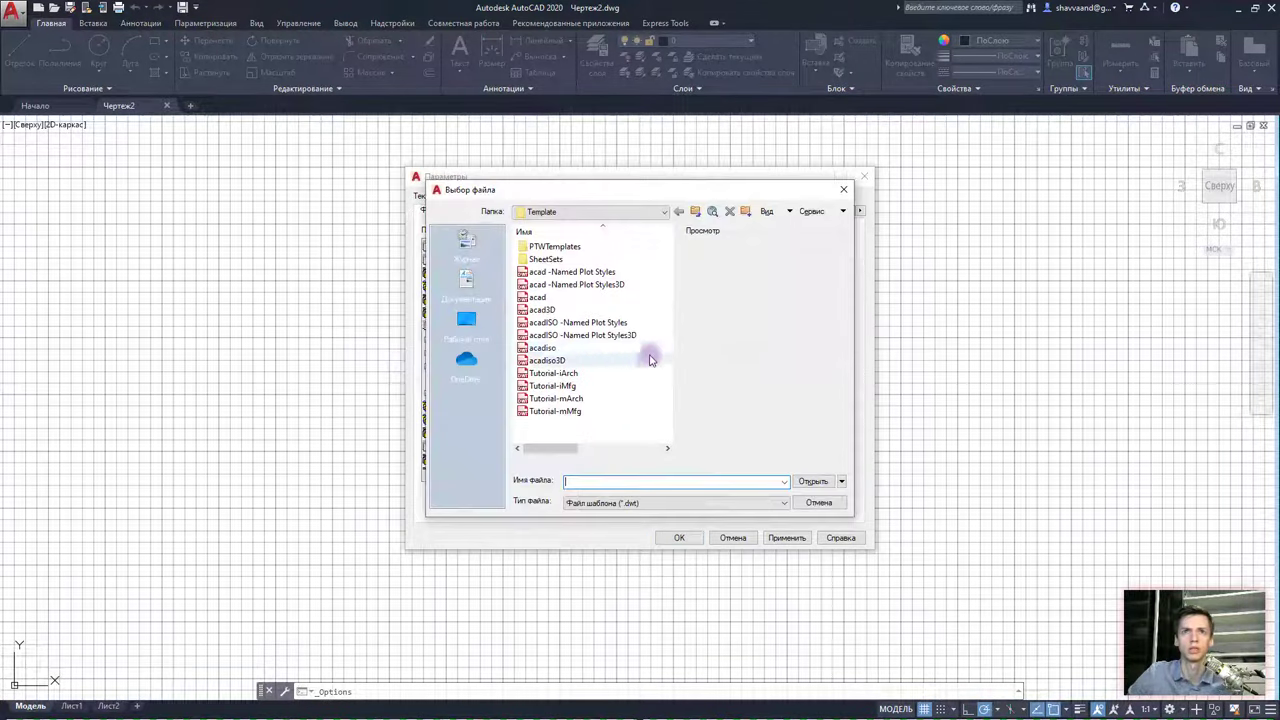
click(819, 502)
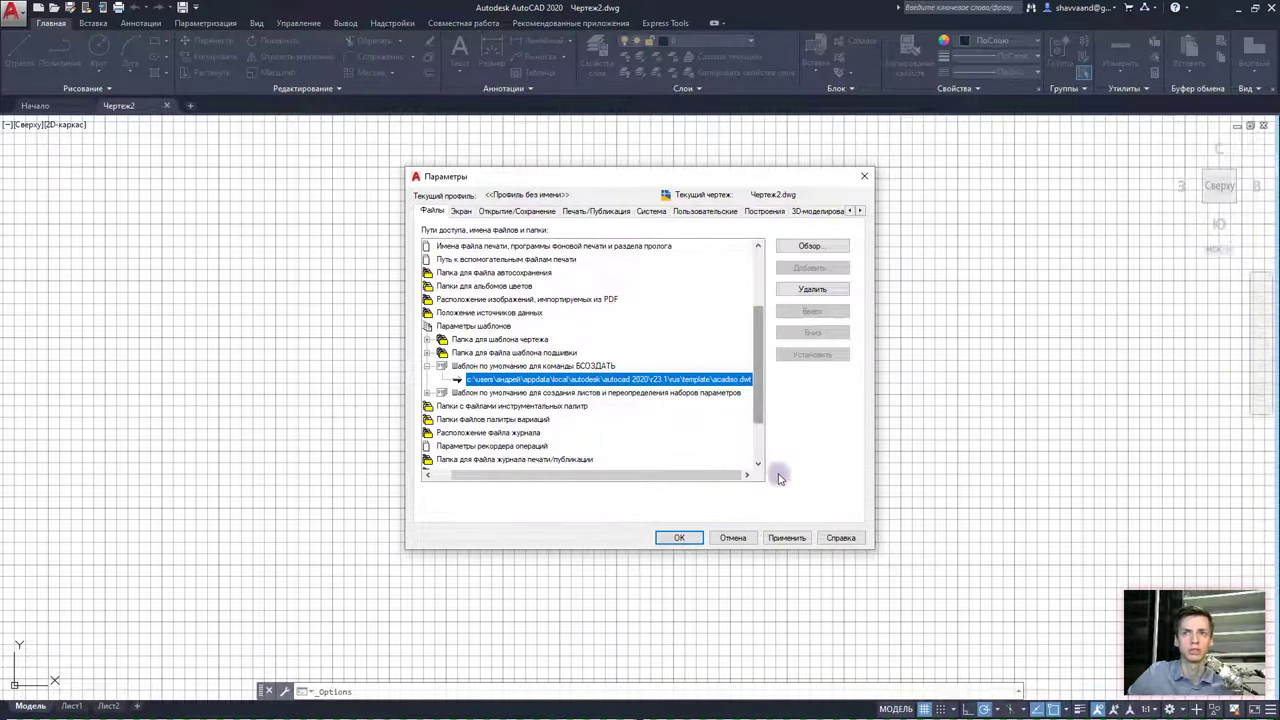
click(733, 537)
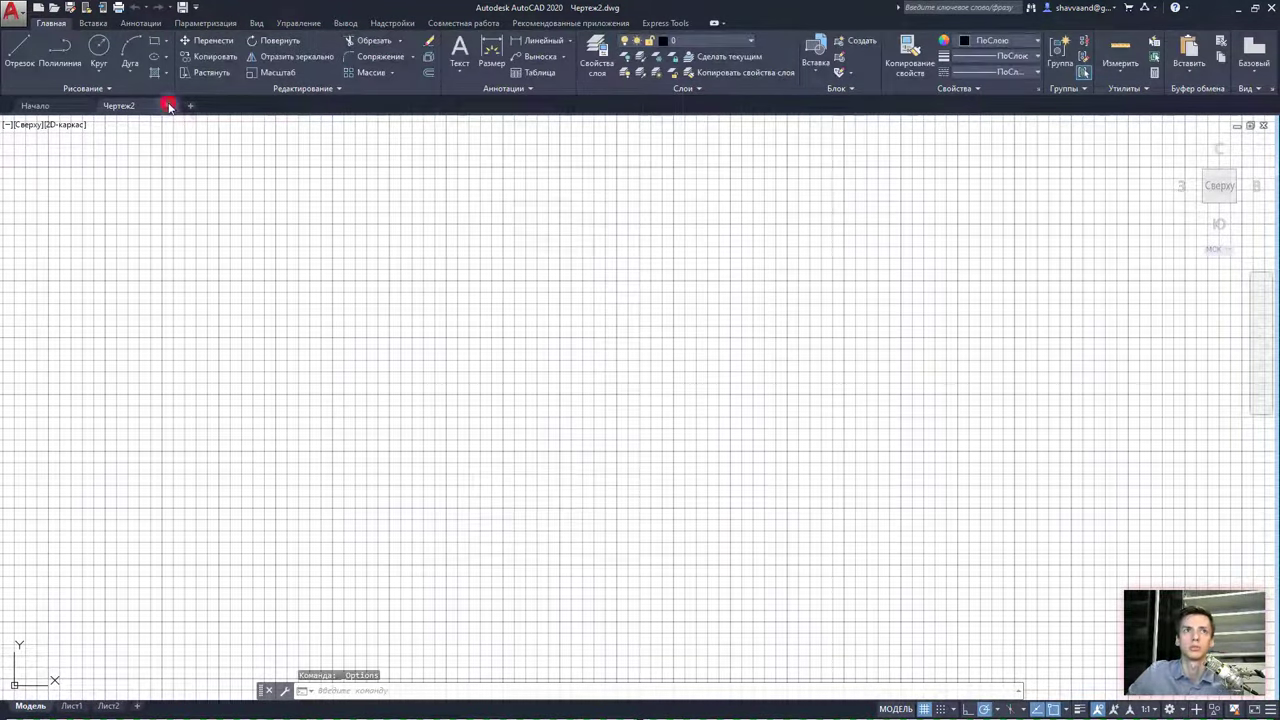
Close Чертеж2, create new drawings Чертеж3 and Чертеж4, close Чертеж4, and return to Начало
click(166, 105)
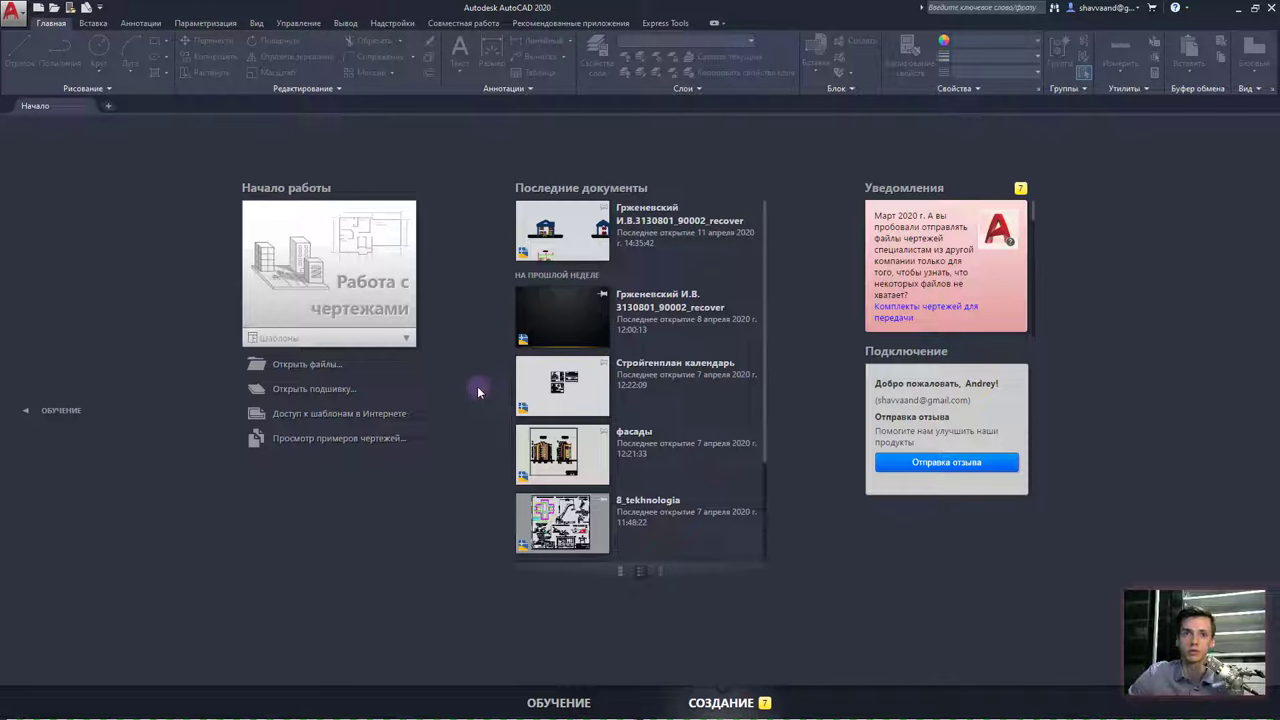
click(320, 297)
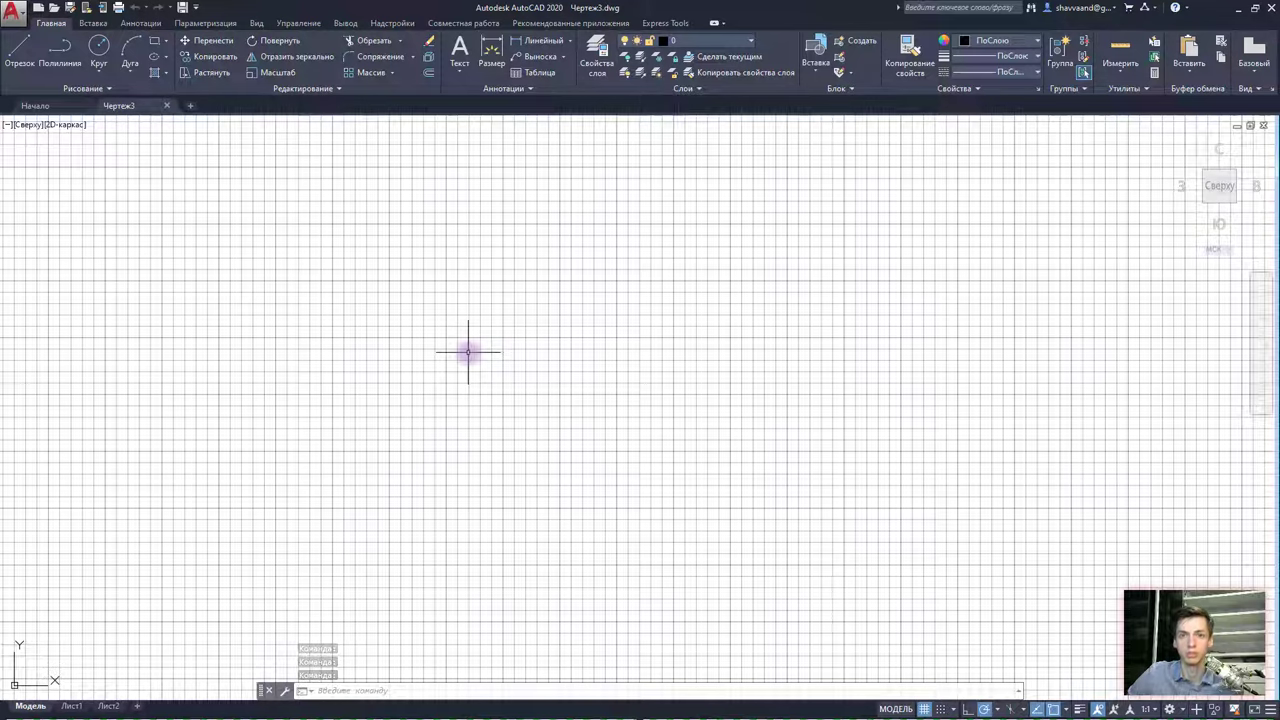
scroll(600, 380, down, 1)
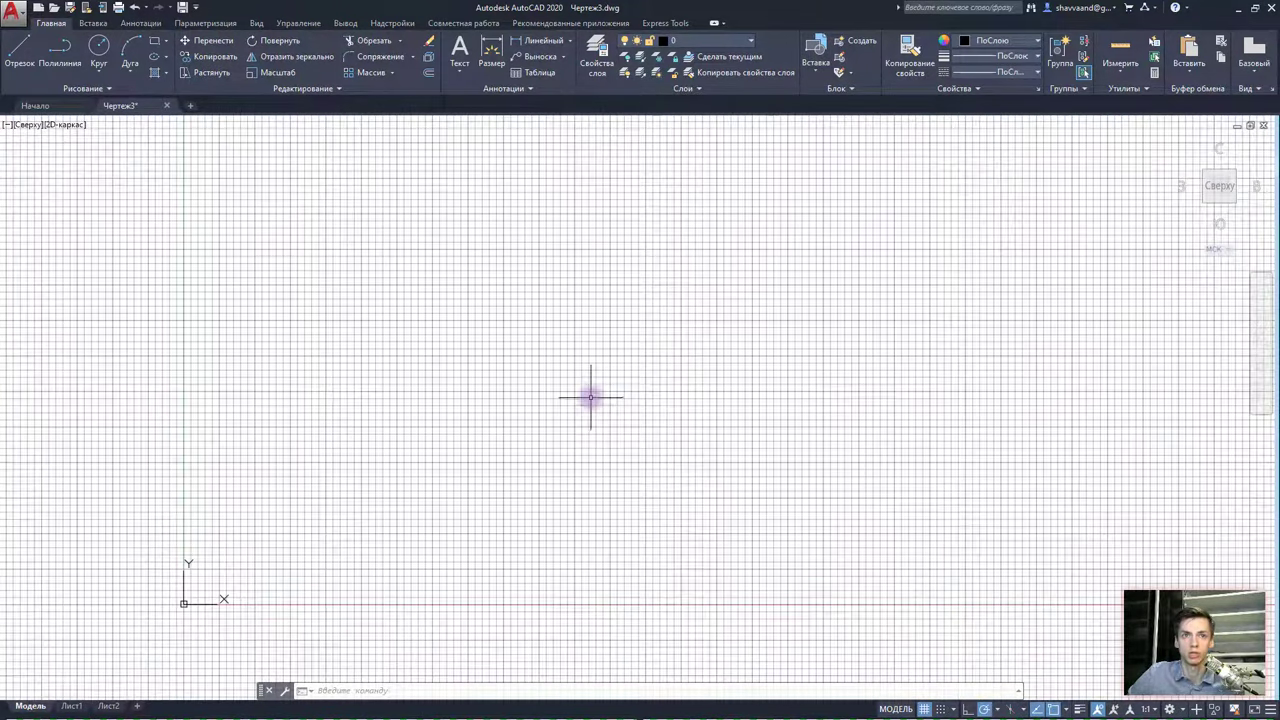
click(190, 105)
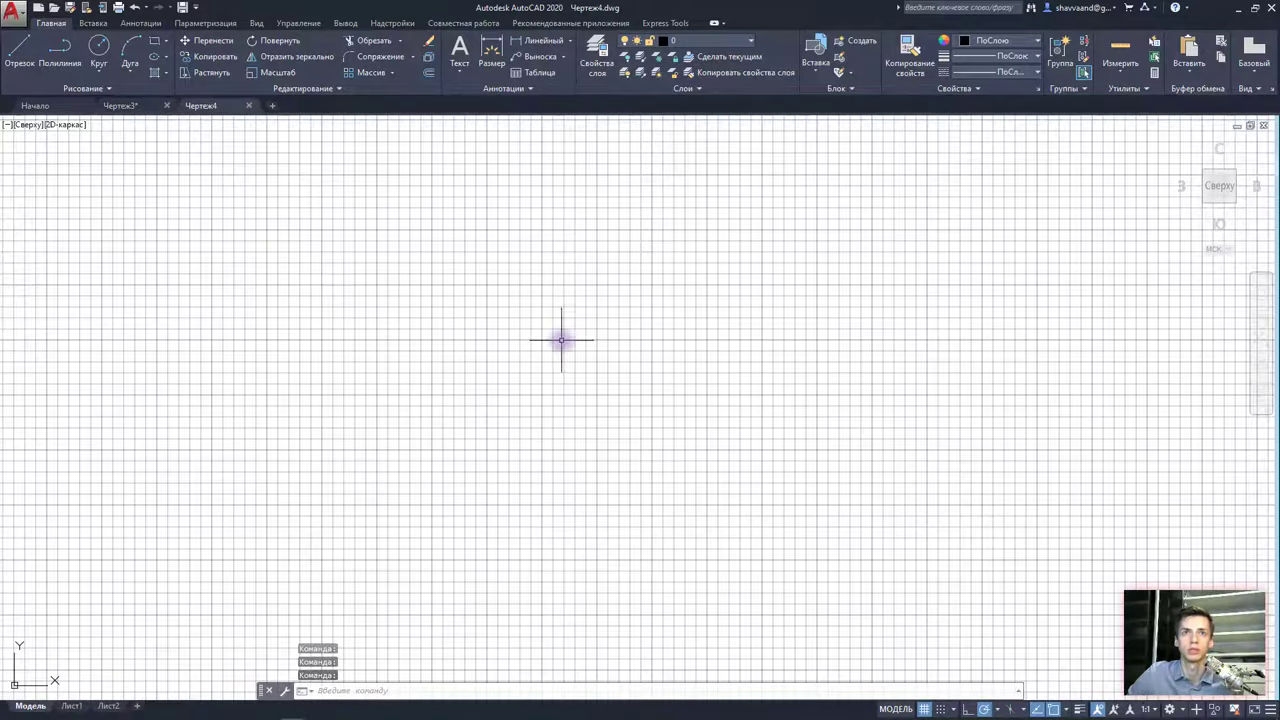
click(249, 105)
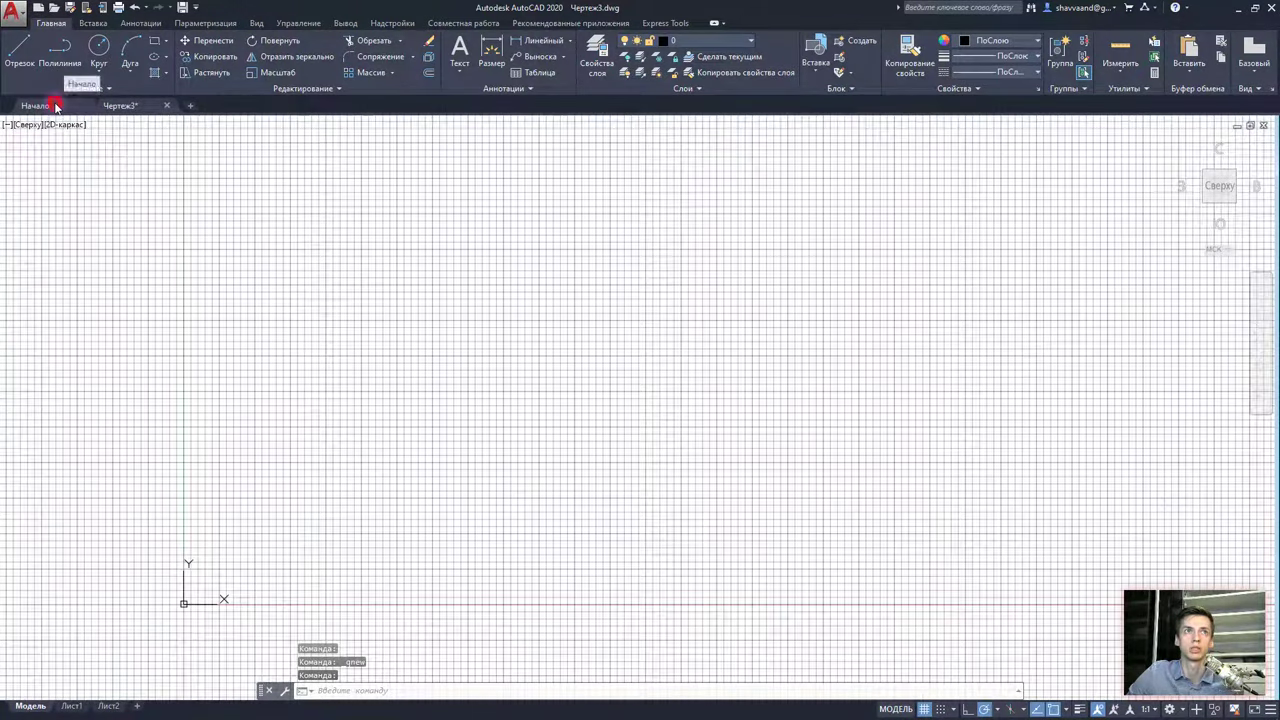
click(35, 105)
Open the recent фасады.dwg and pan and zoom around the Фасад 1–12 and 4–12 elevations
click(590, 445)
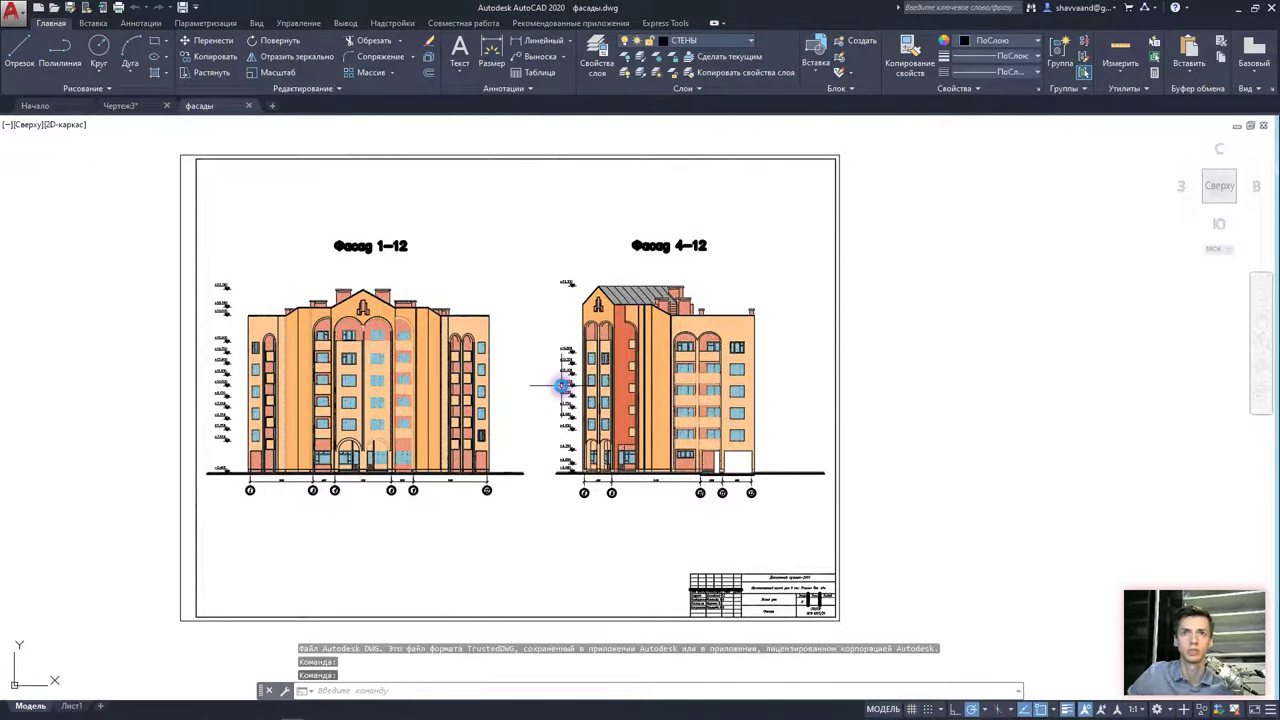
mouse_move(543, 334)
middle_down()
mouse_move(578, 425)
mouse_move(594, 407)
middle_up()
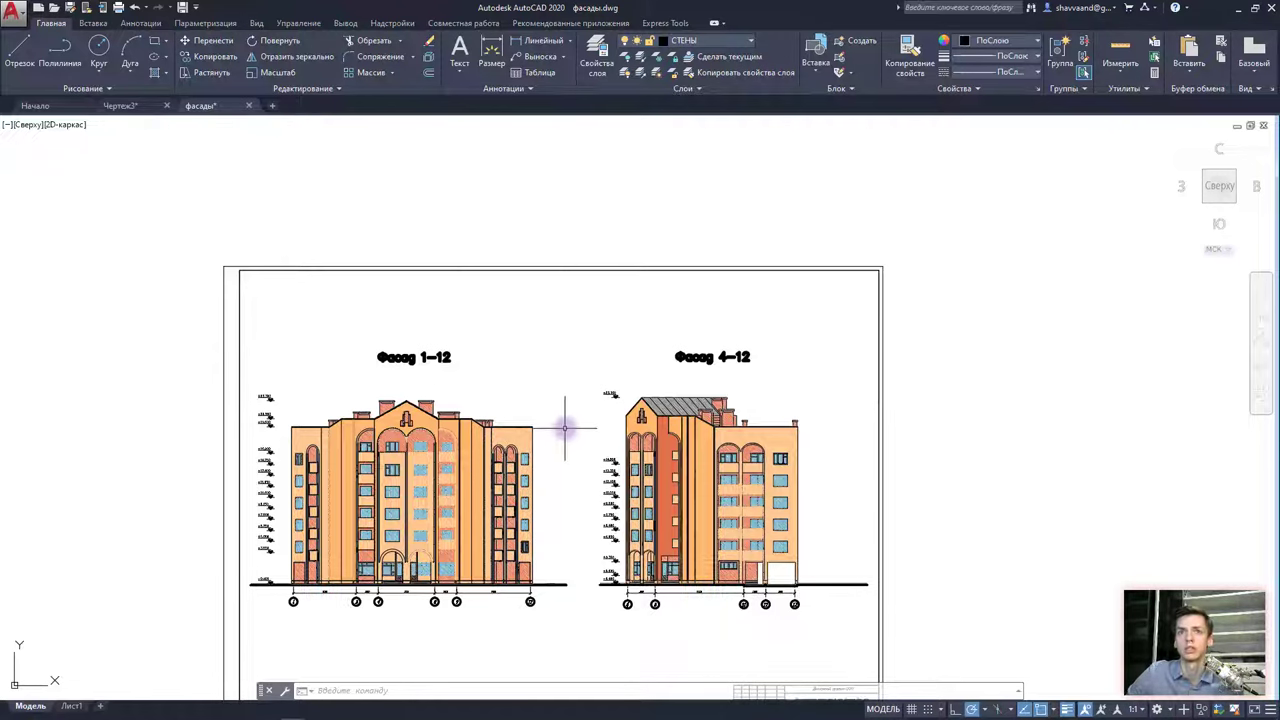
mouse_move(565, 428)
middle_down()
mouse_move(724, 340)
mouse_move(606, 366)
mouse_move(457, 371)
mouse_move(491, 351)
mouse_move(617, 336)
mouse_move(669, 346)
mouse_move(646, 357)
middle_up()
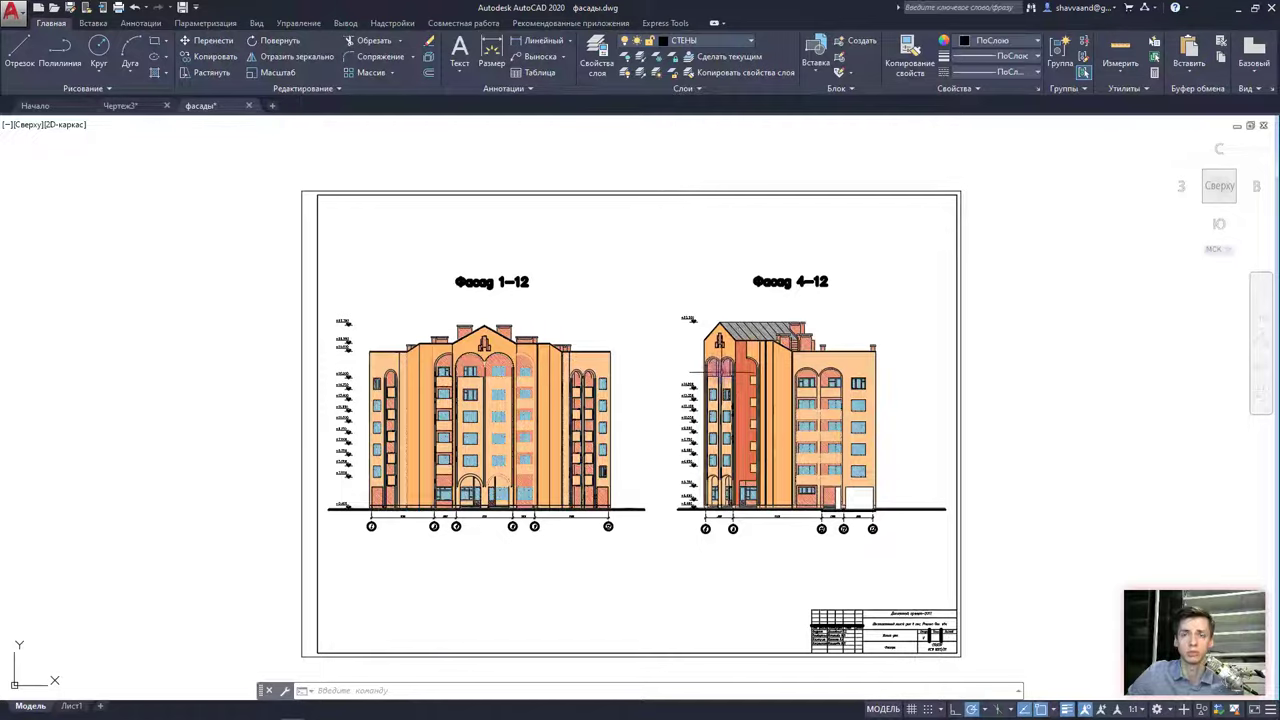
mouse_move(693, 393)
middle_down()
mouse_move(554, 365)
mouse_move(715, 365)
mouse_move(595, 390)
mouse_move(560, 365)
mouse_move(680, 395)
mouse_move(787, 373)
mouse_move(511, 380)
mouse_move(768, 380)
mouse_move(689, 383)
middle_up()
scroll(651, 432, up, 2)
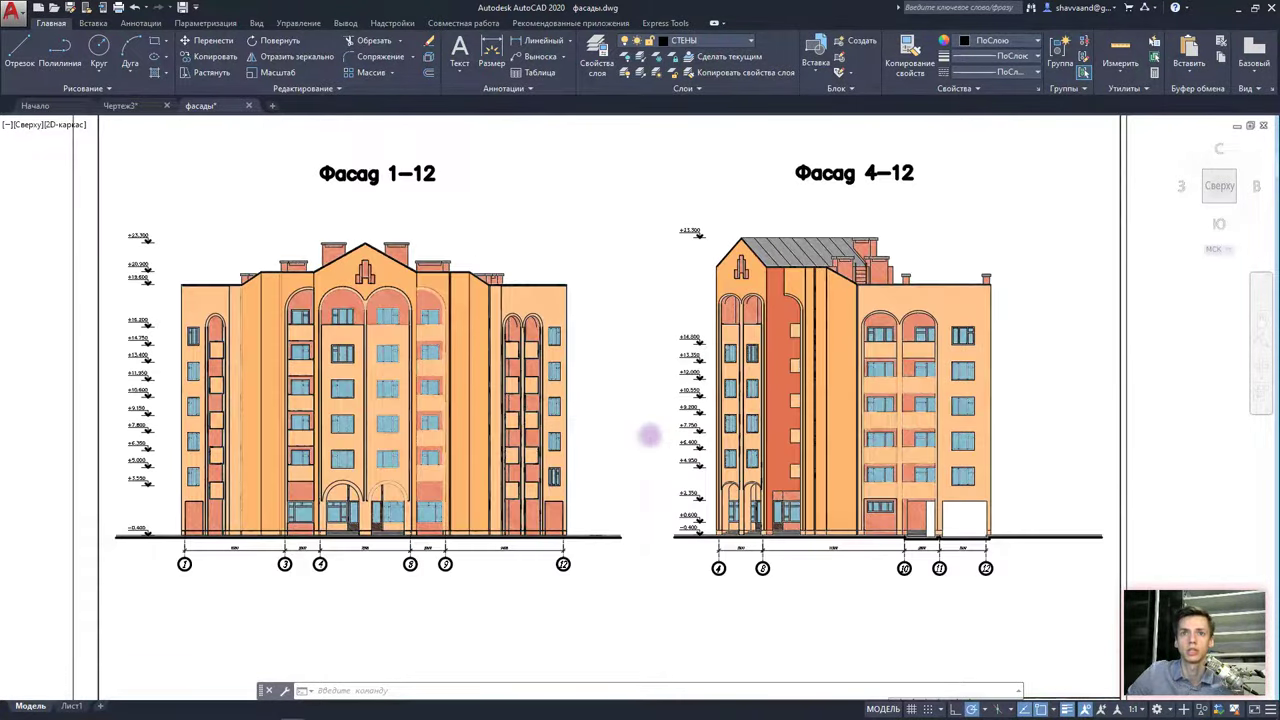
scroll(650, 433, up, 5)
scroll(649, 433, up, 2)
scroll(649, 433, down, 5)
scroll(649, 433, down, 3)
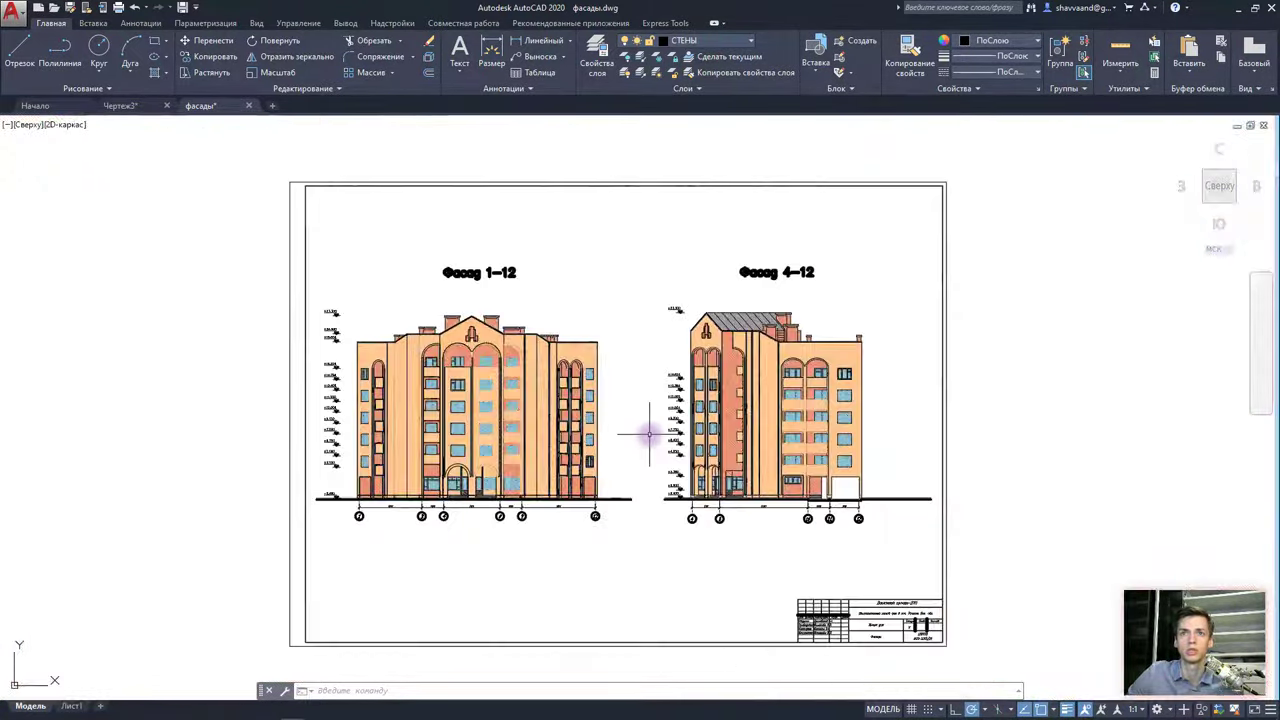
scroll(649, 433, up, 1)
scroll(649, 433, up, 4)
scroll(649, 433, up, 5)
scroll(649, 433, down, 2)
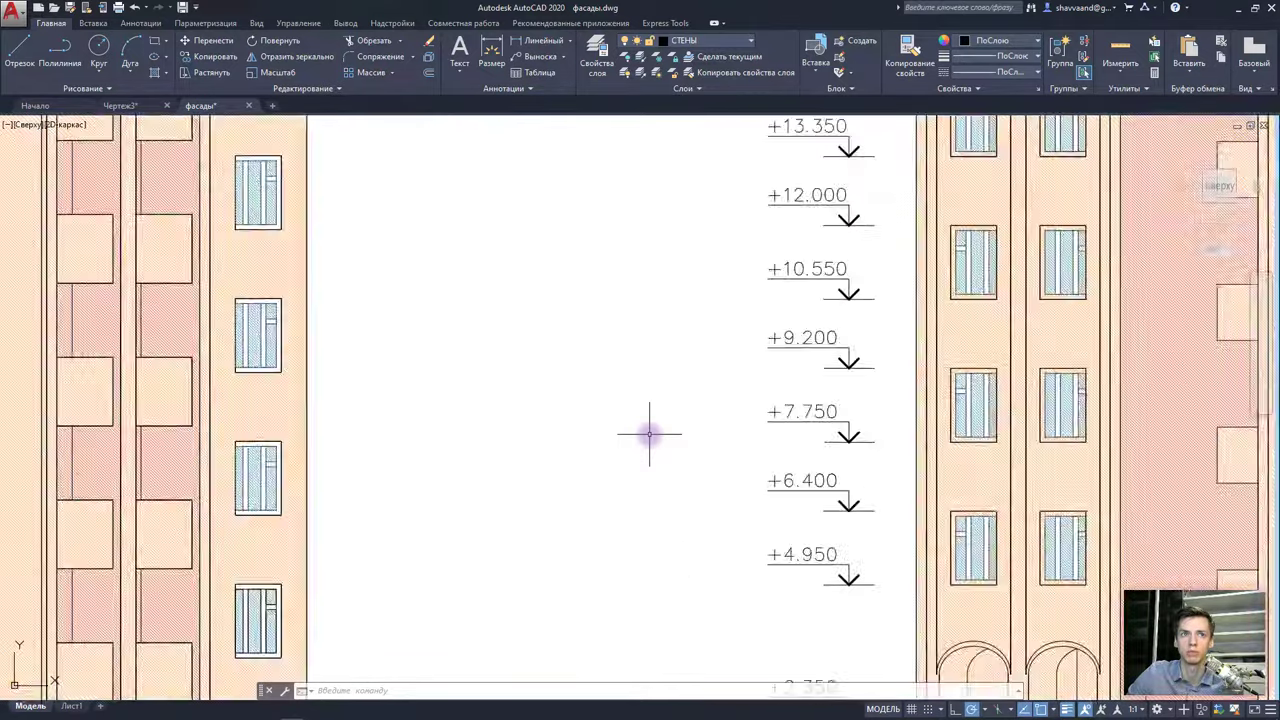
scroll(649, 433, down, 7)
scroll(649, 433, down, 3)
scroll(649, 433, up, 3)
scroll(649, 433, up, 4)
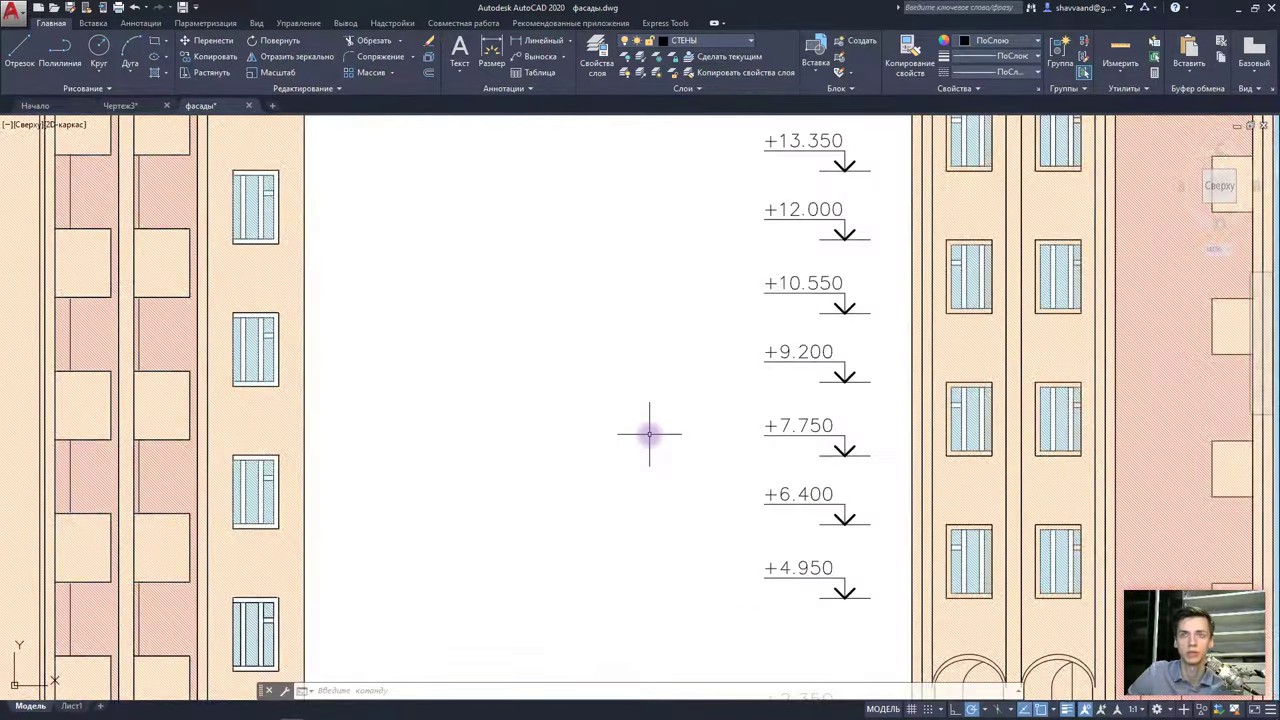
scroll(649, 433, down, 3)
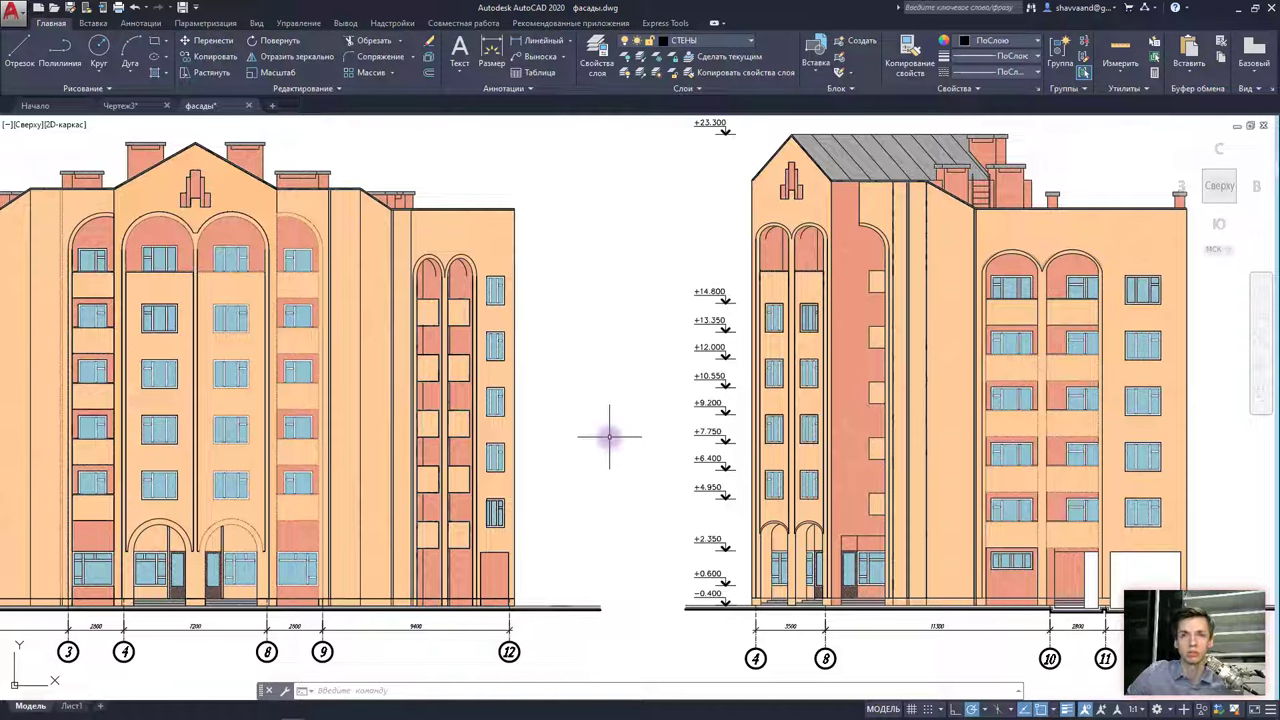
Zoom to extents so both facade elevations and the title block fill the window
middle_click(609, 436)
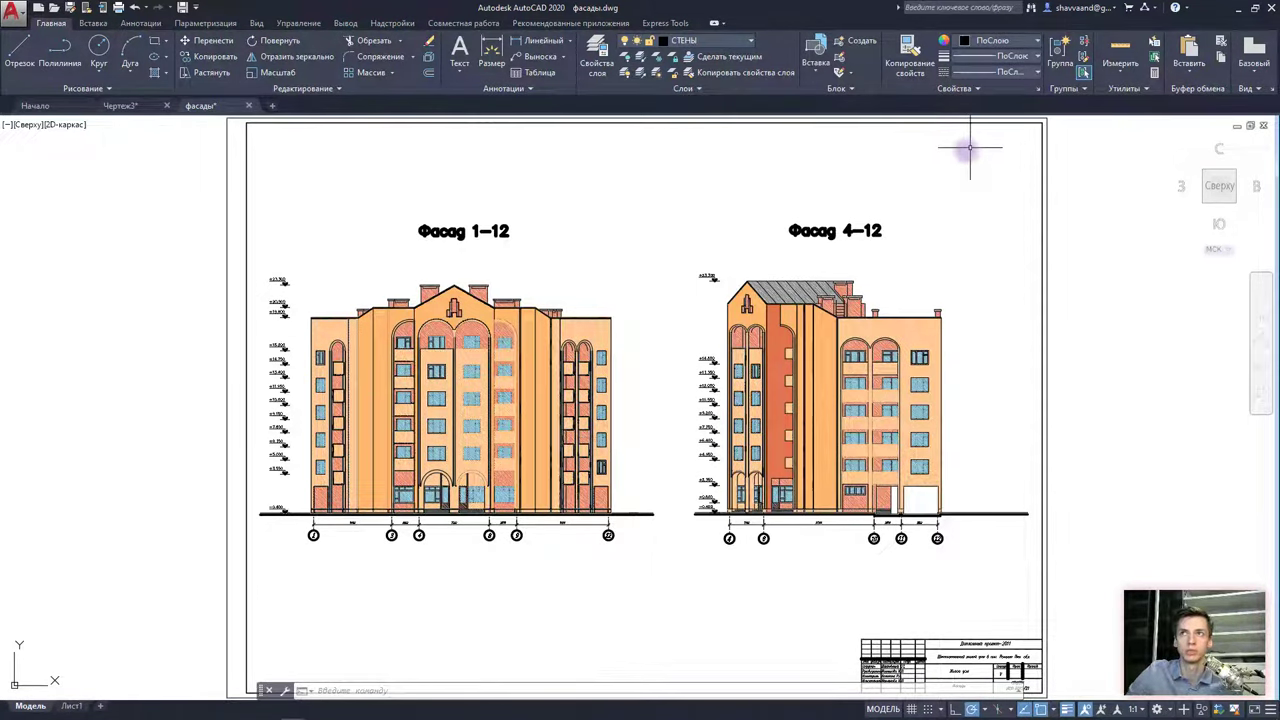
scroll(965, 150, down, 3)
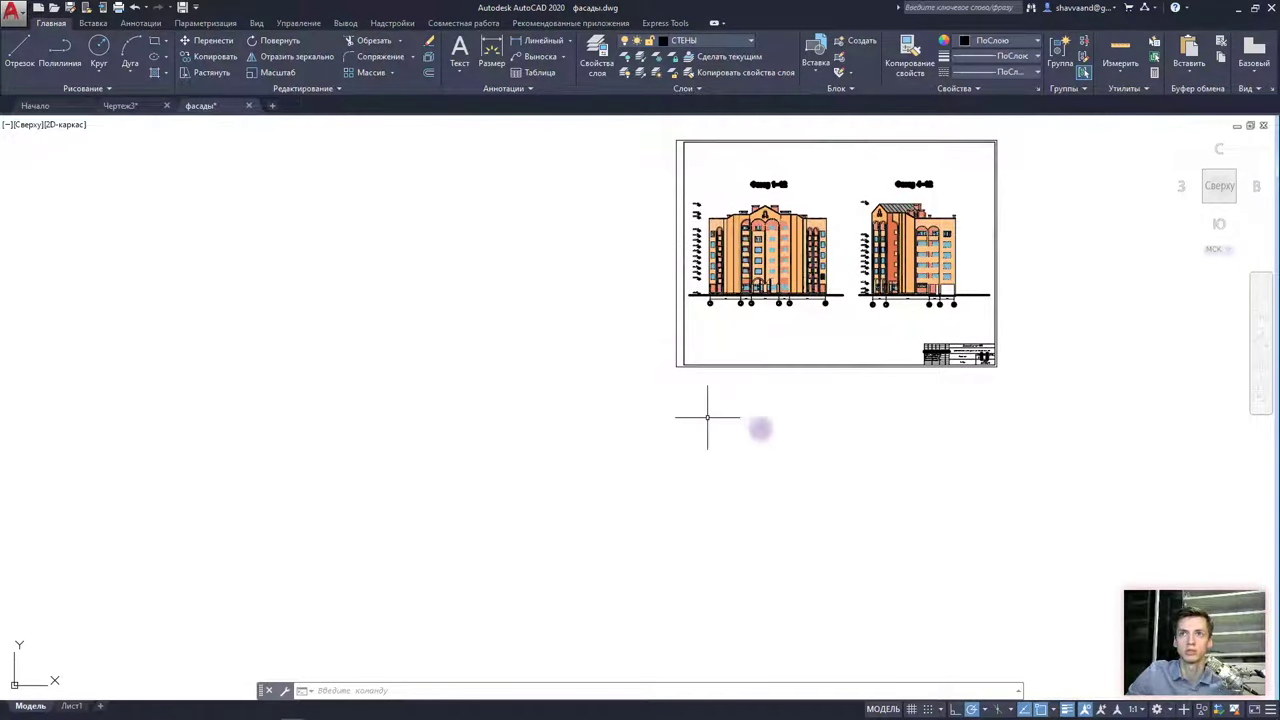
middle_drag(846, 427, 844, 428)
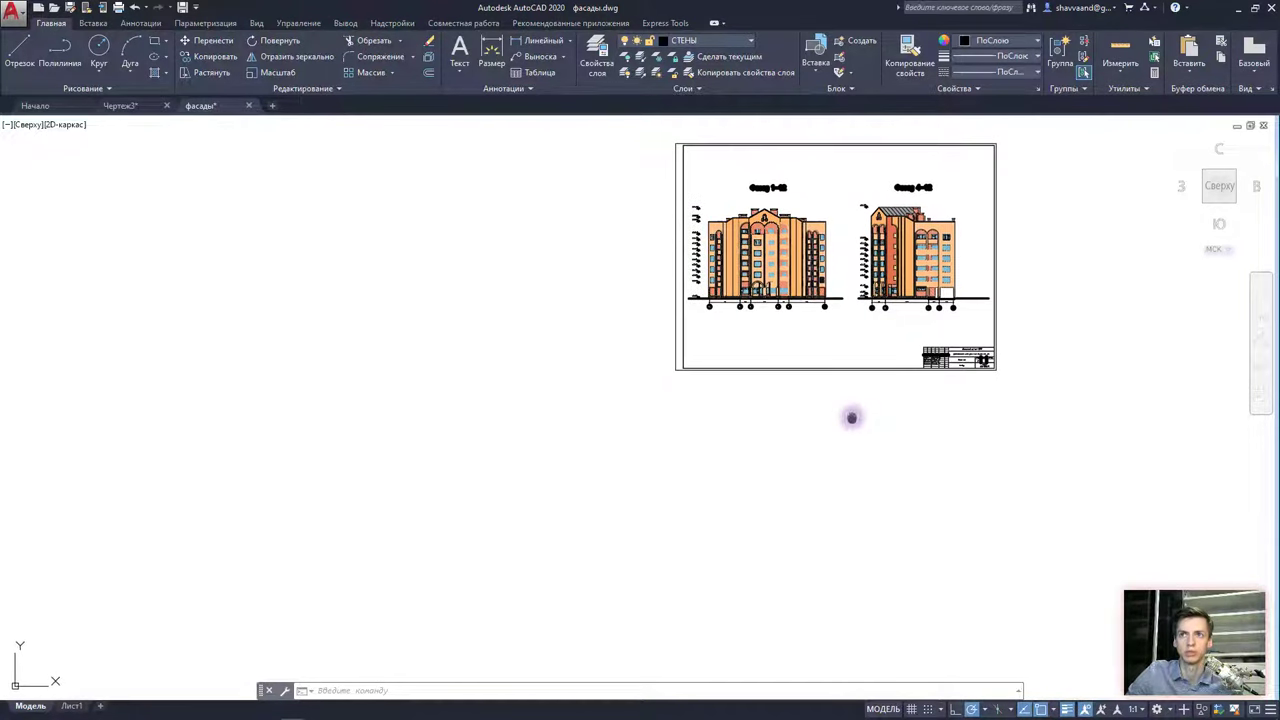
middle_click(848, 422)
middle_click(848, 422)
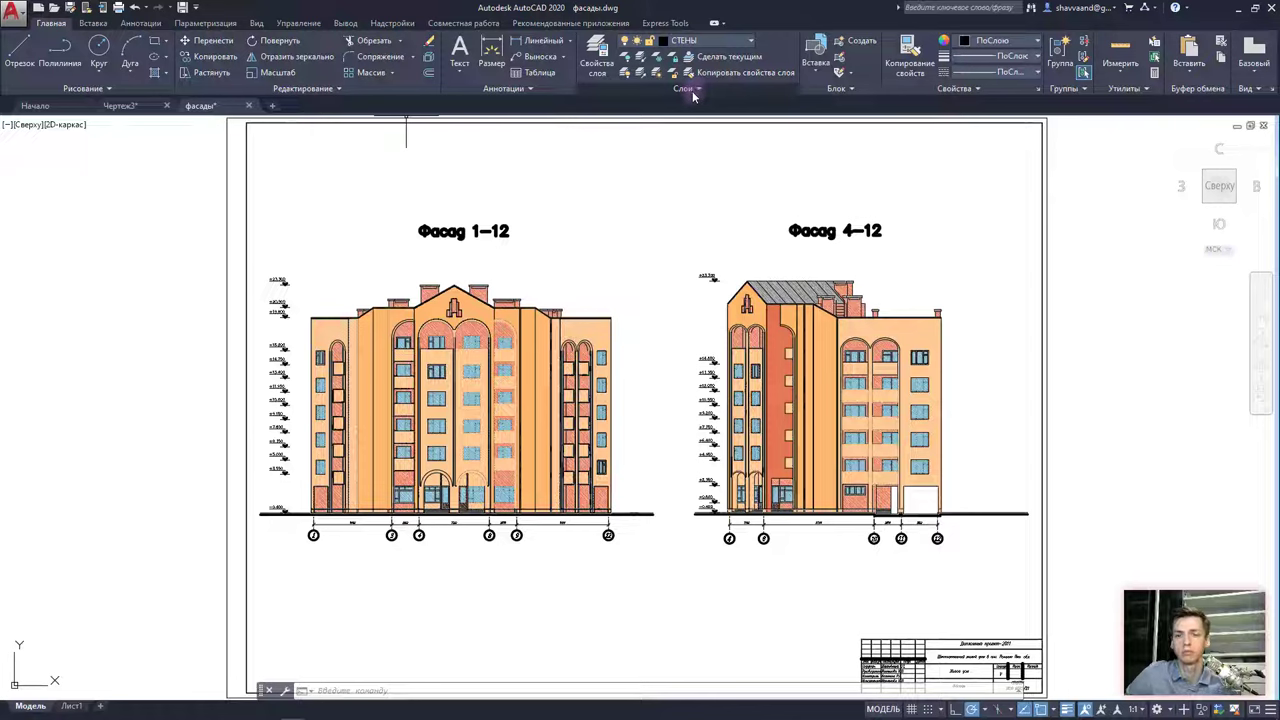
Browse the Вставка, Аннотации, Параметризация, Вид and Управление ribbon tabs in turn
click(93, 22)
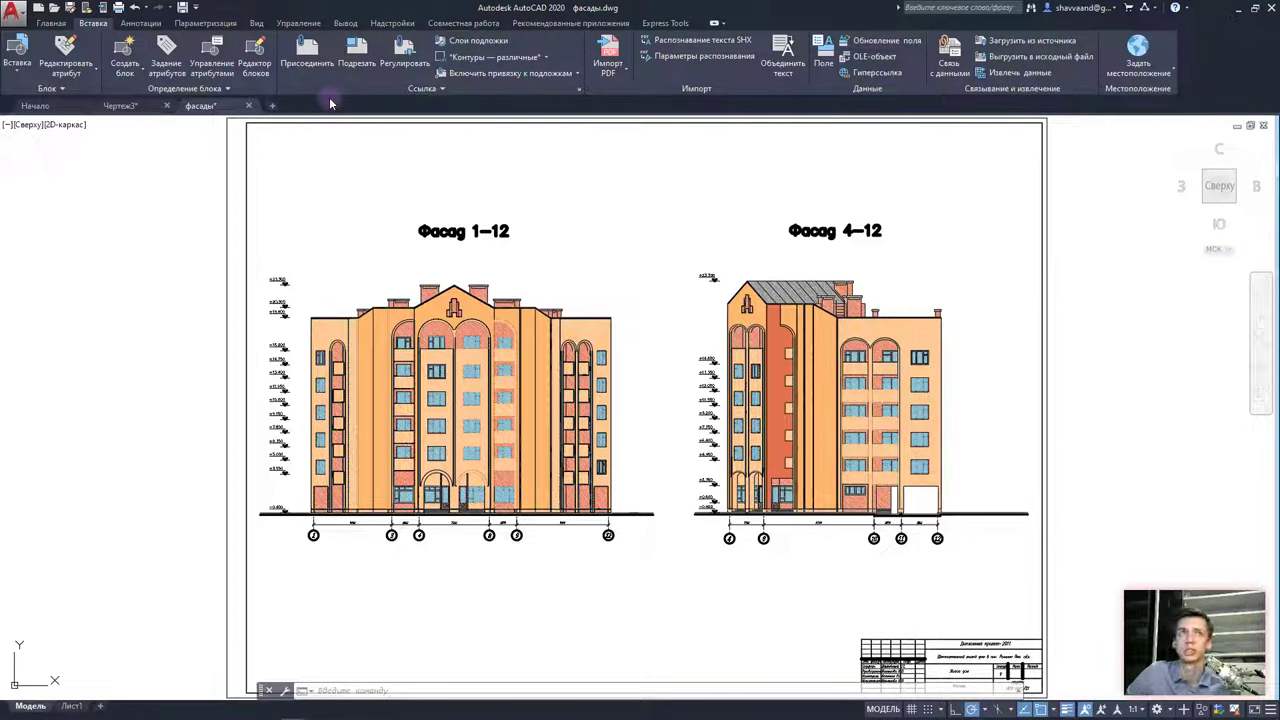
click(140, 22)
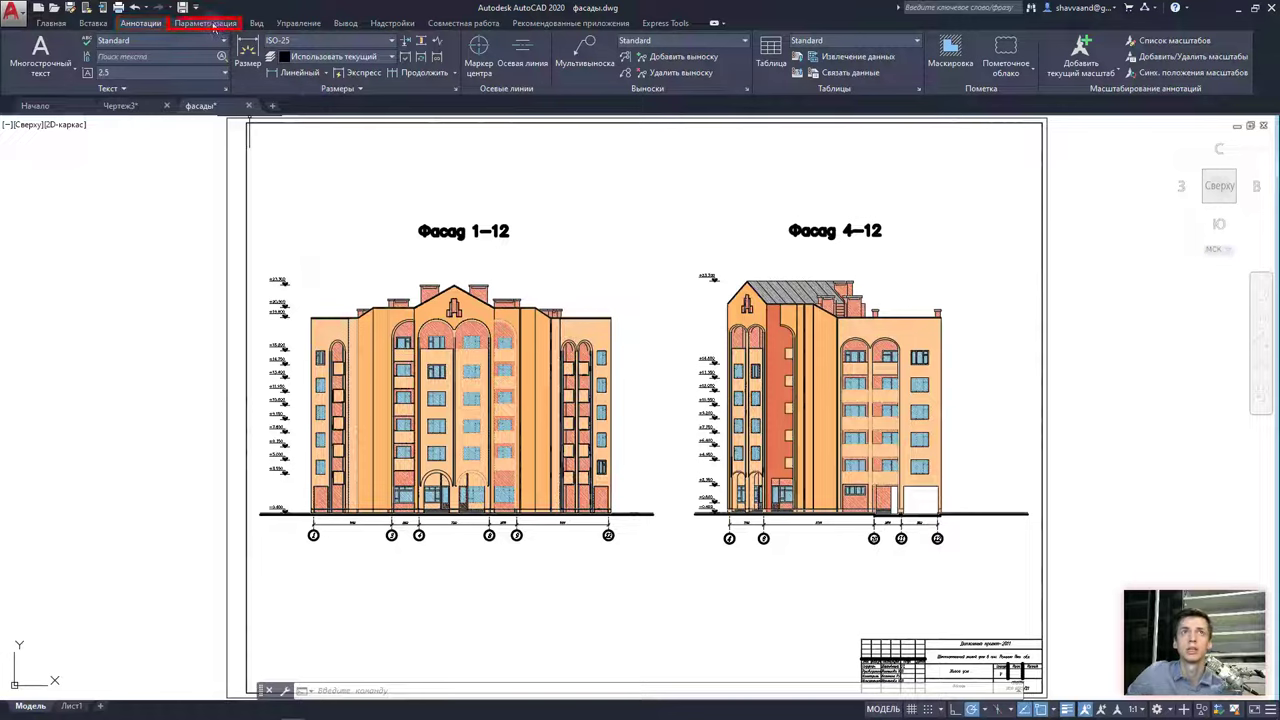
click(205, 22)
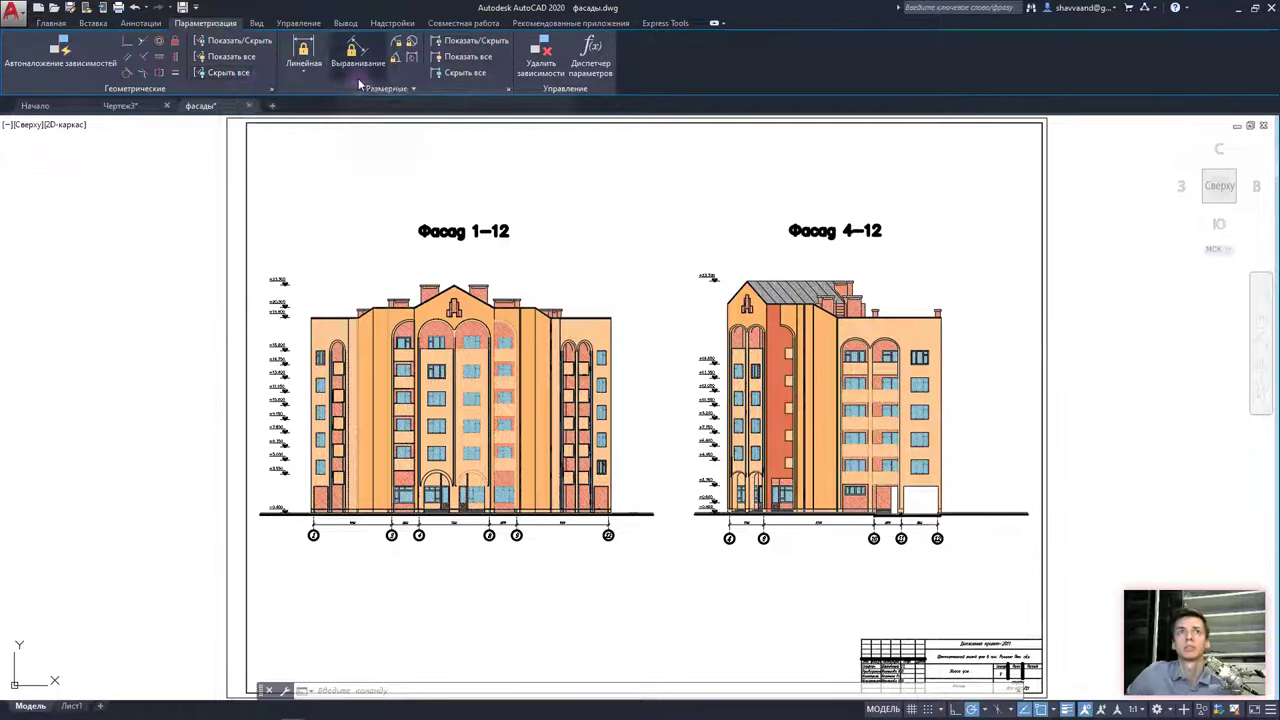
click(258, 25)
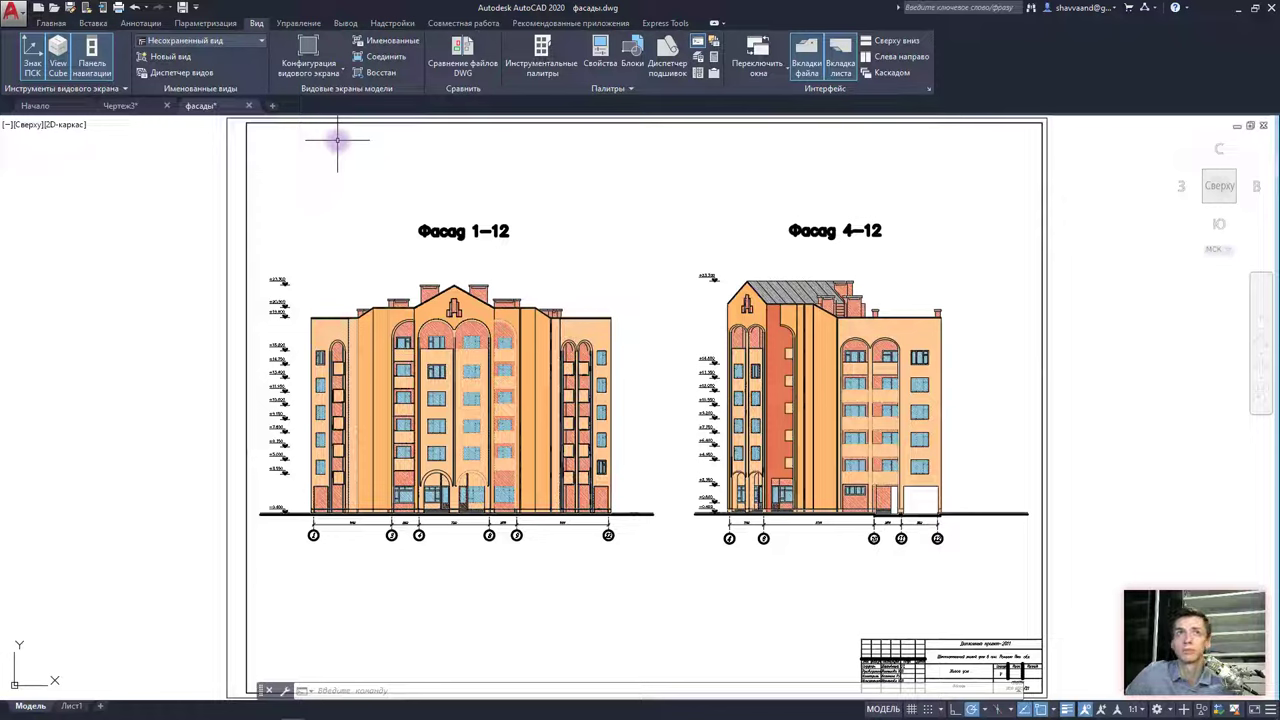
click(299, 23)
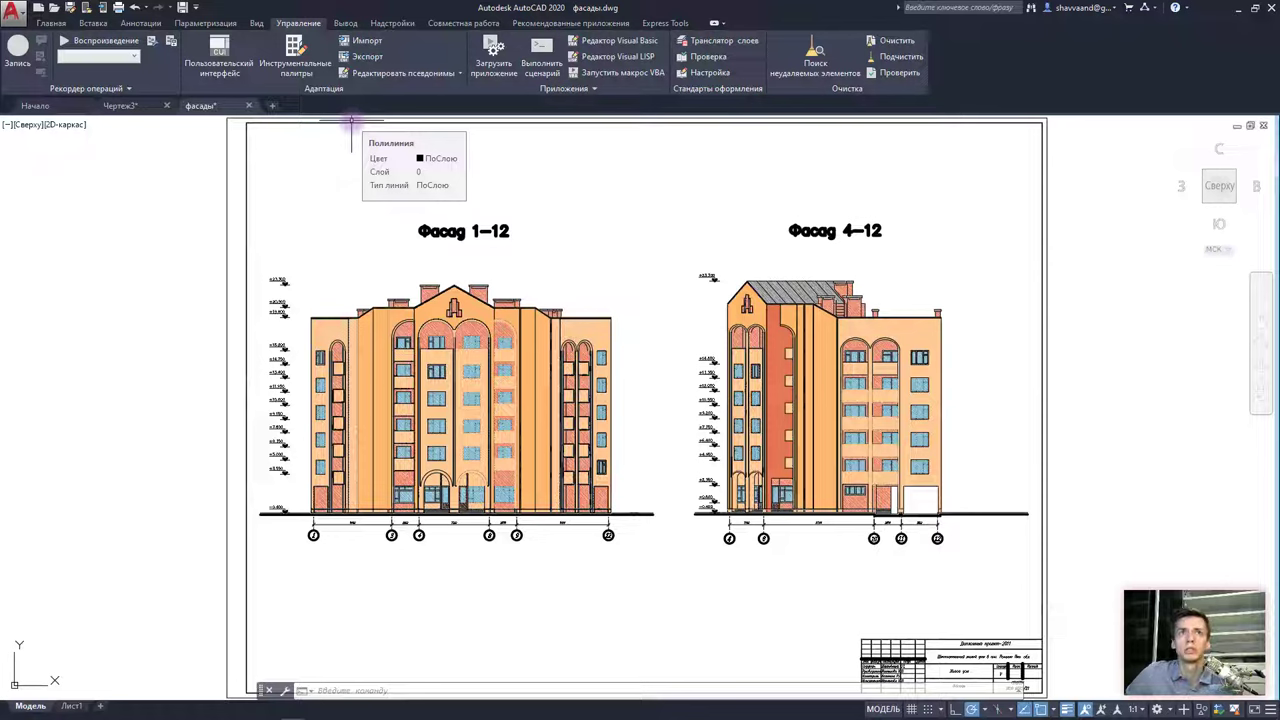
Browse Вывод, Надстройки, Совместная работа, Рекомендованные приложения and Express Tools, then return to Главная
click(345, 22)
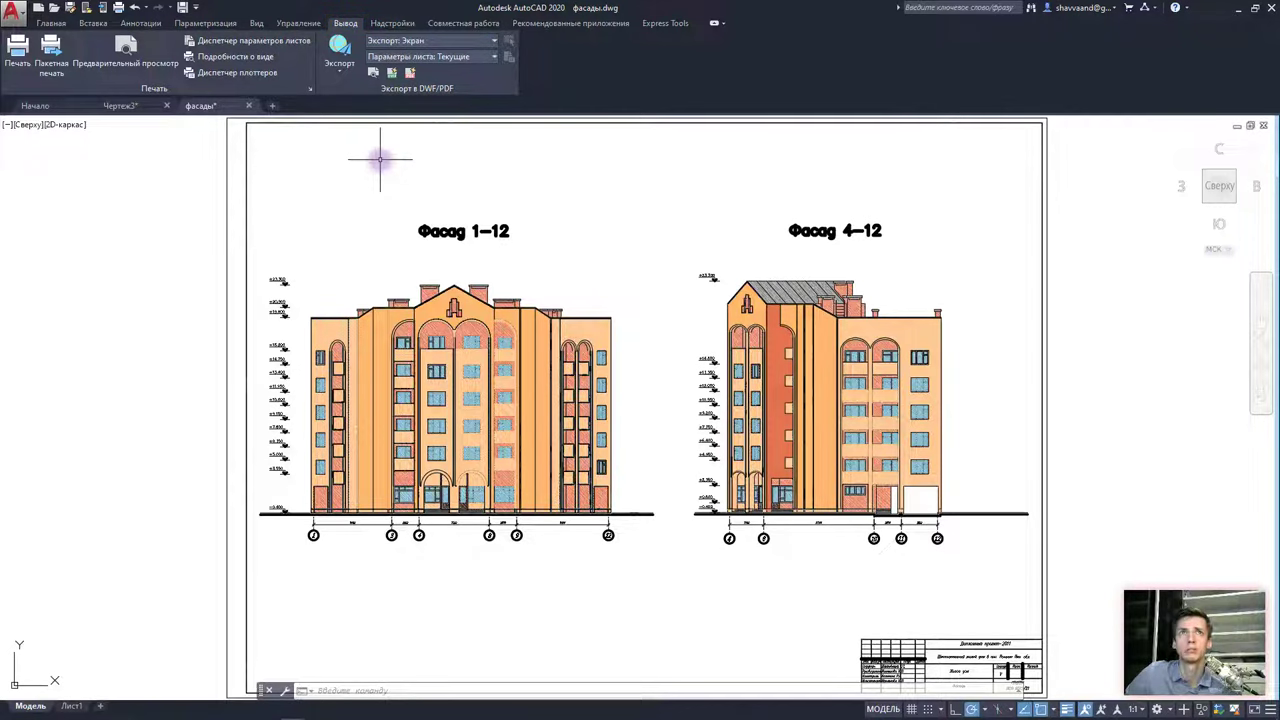
click(393, 23)
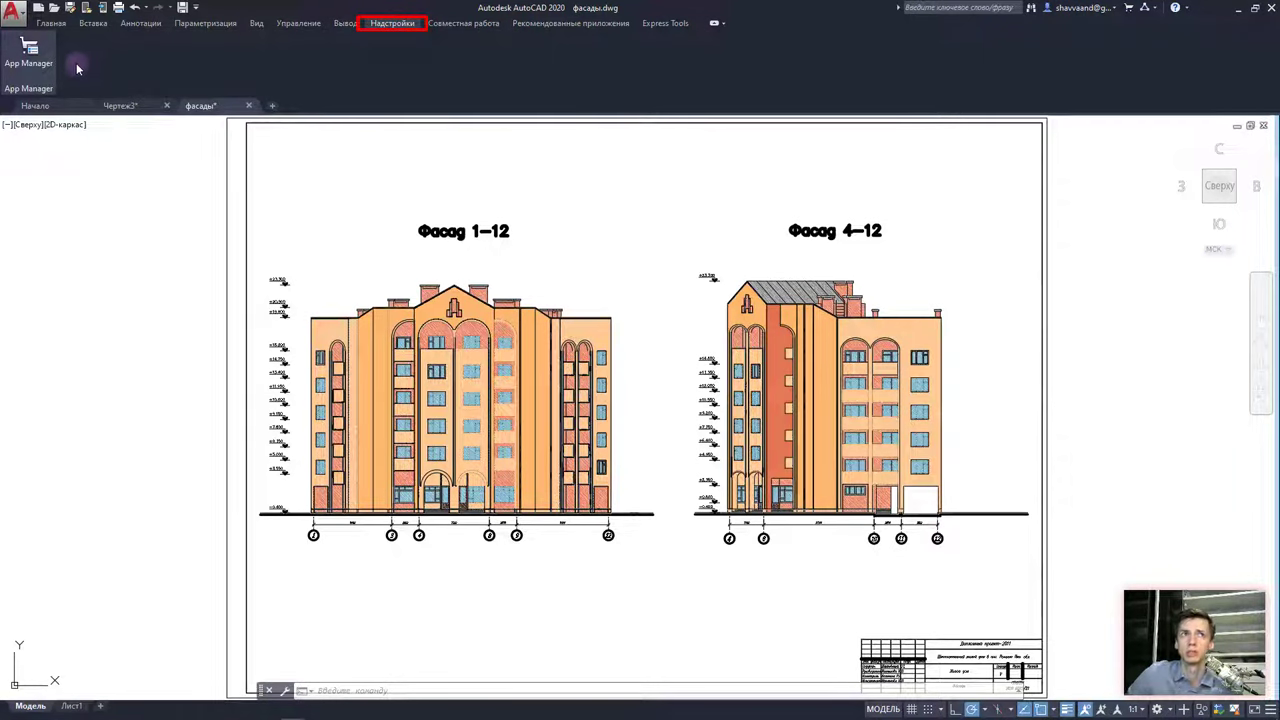
click(445, 27)
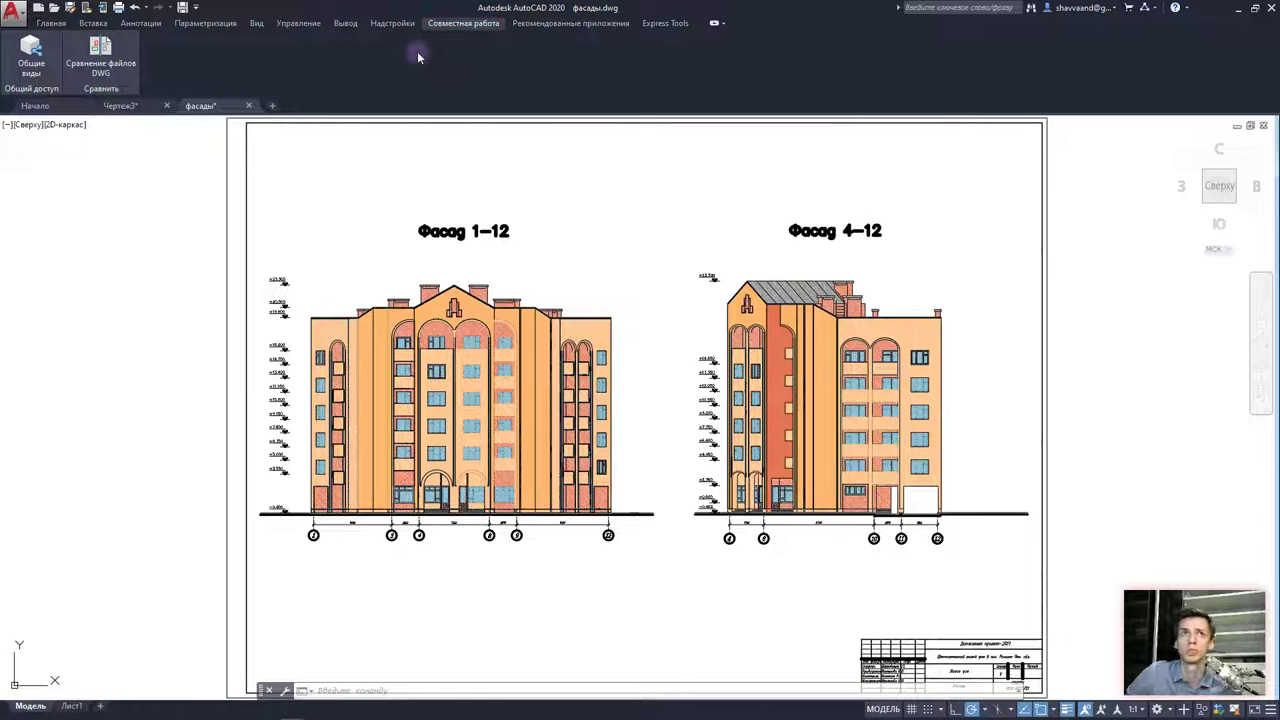
click(540, 23)
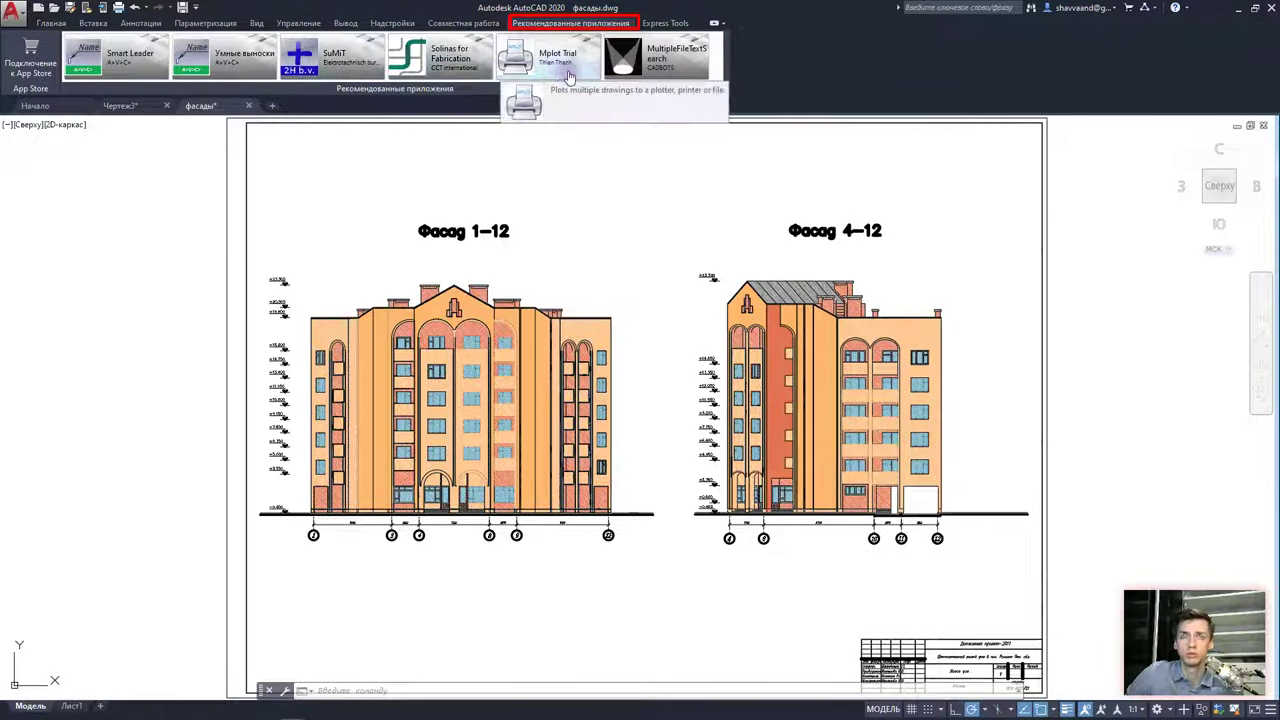
click(665, 23)
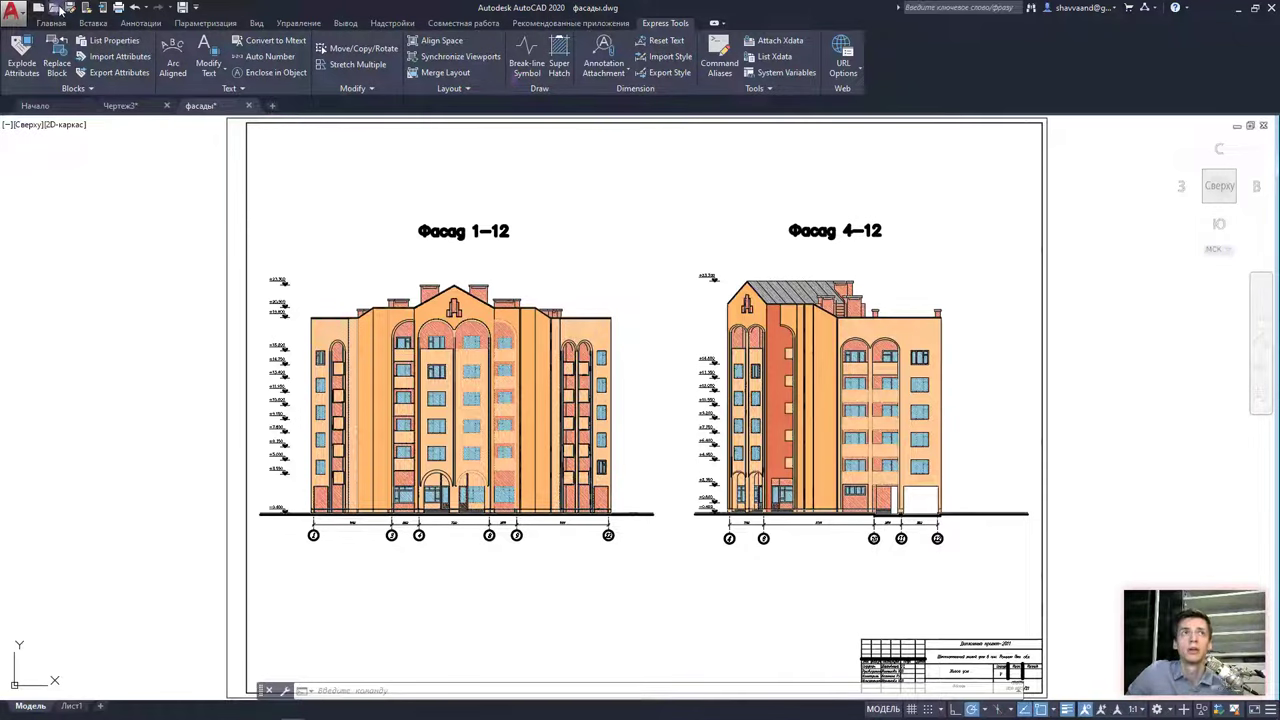
click(51, 22)
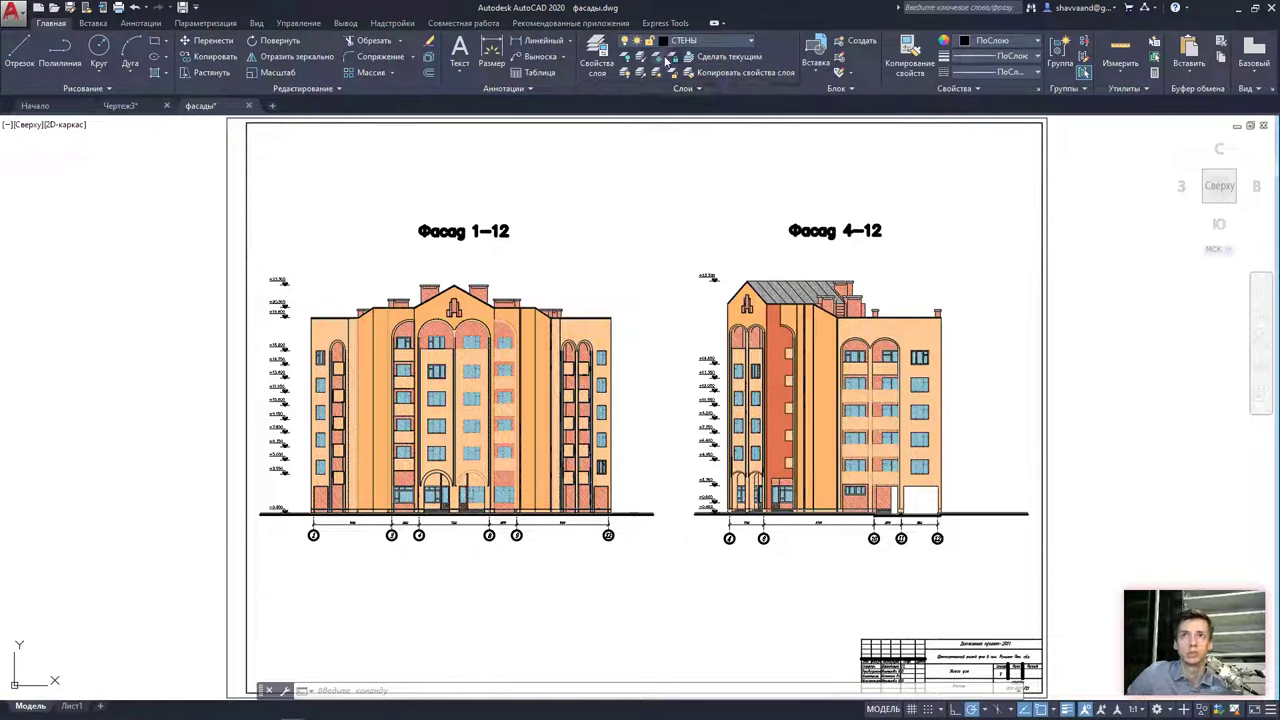
click(728, 45)
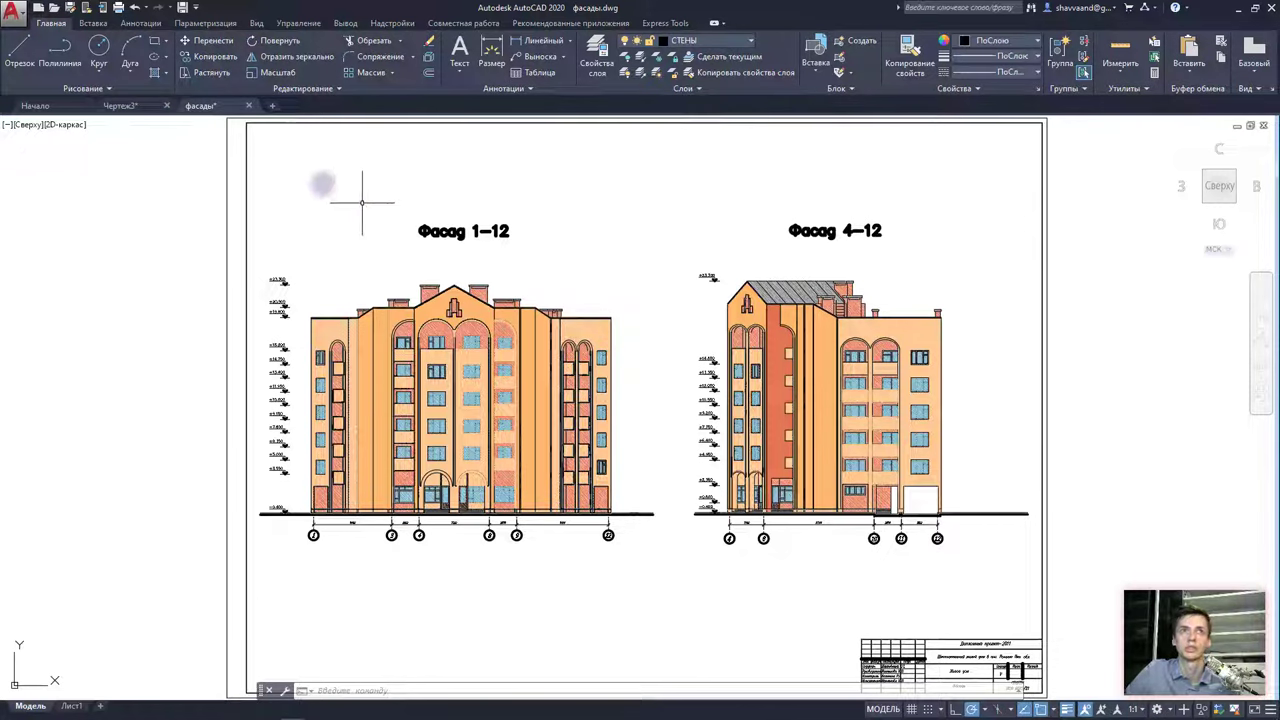
click(249, 105)
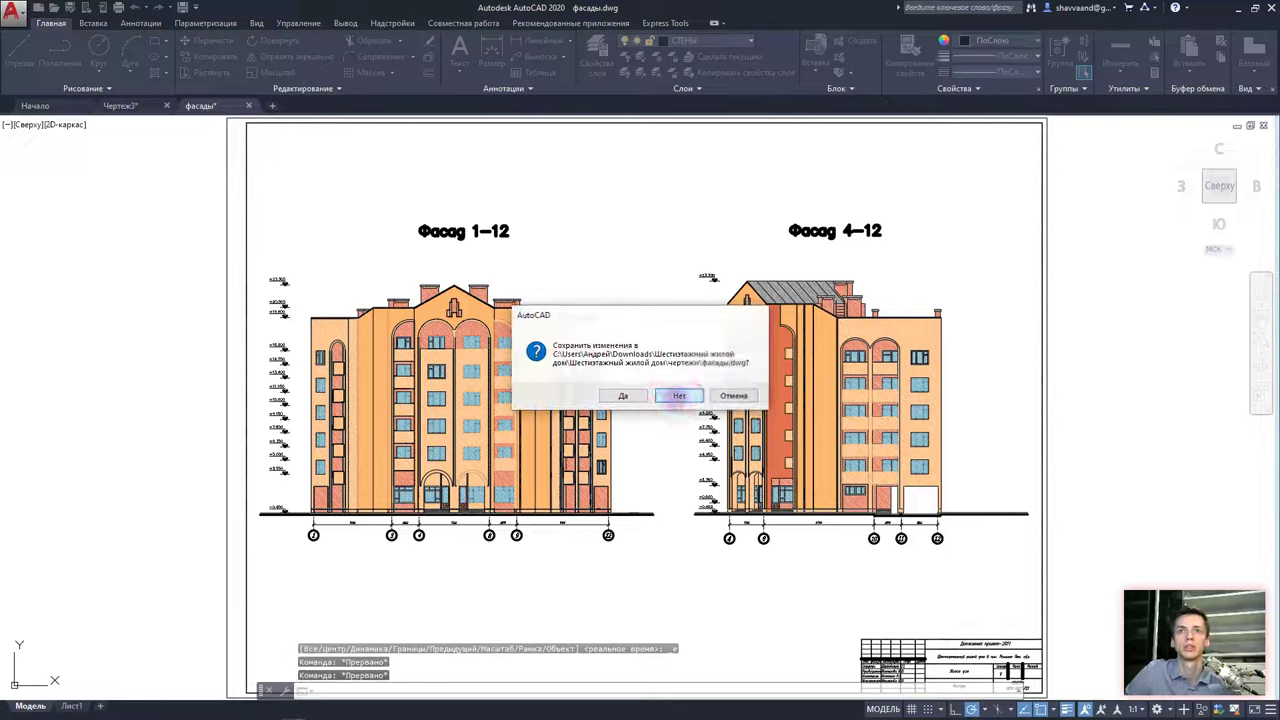
click(679, 395)
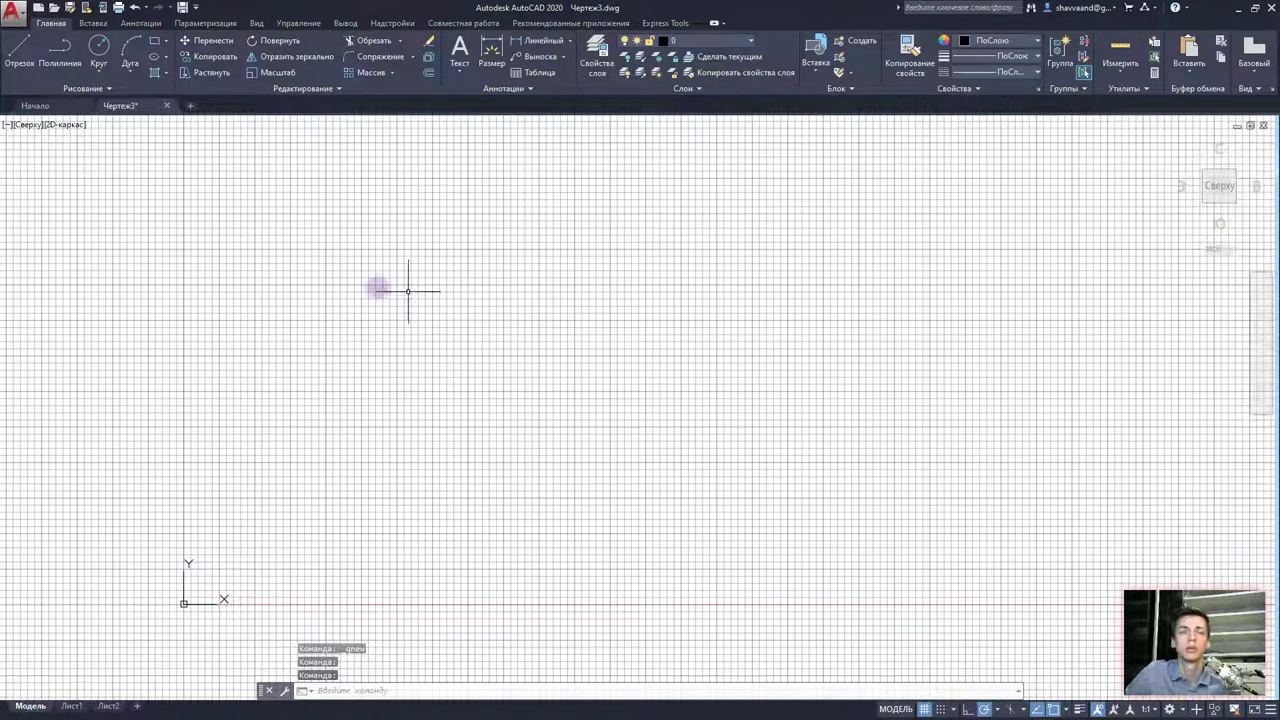
scroll(450, 300, down, 2)
scroll(663, 320, up, 1)
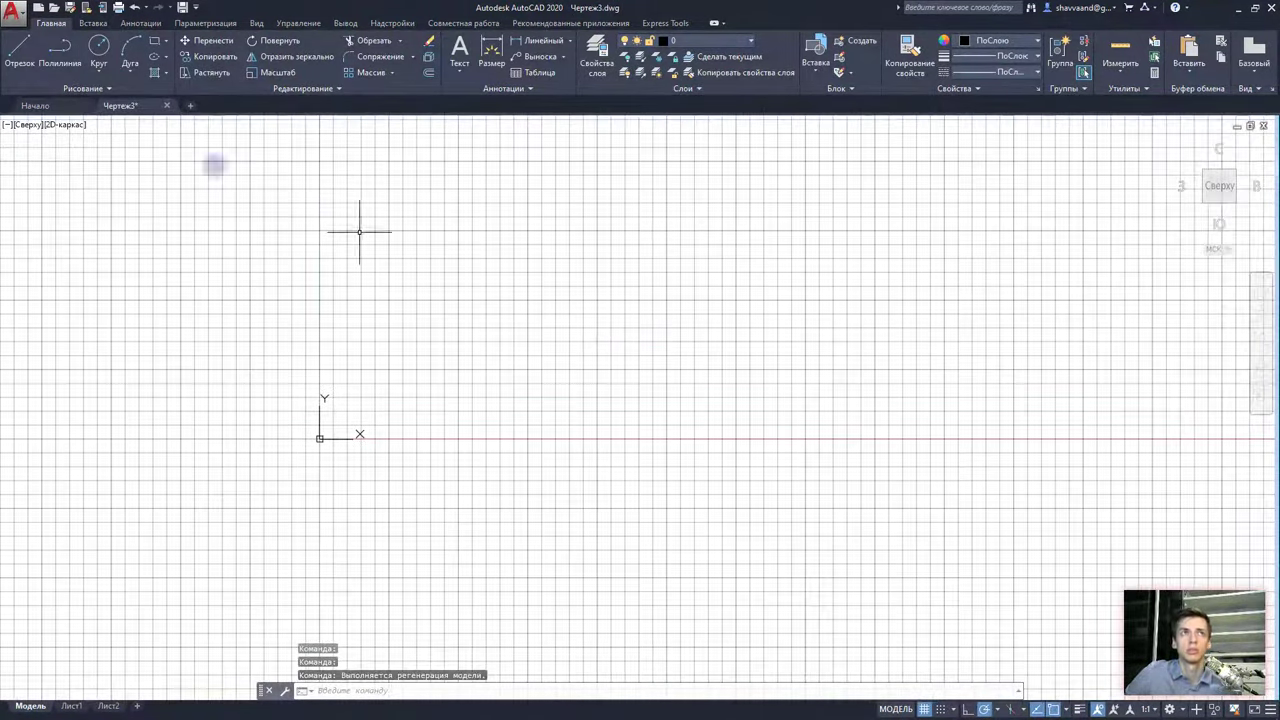
Open the Сохранить как dialog for Чертеж3.dwg from the application menu
click(20, 22)
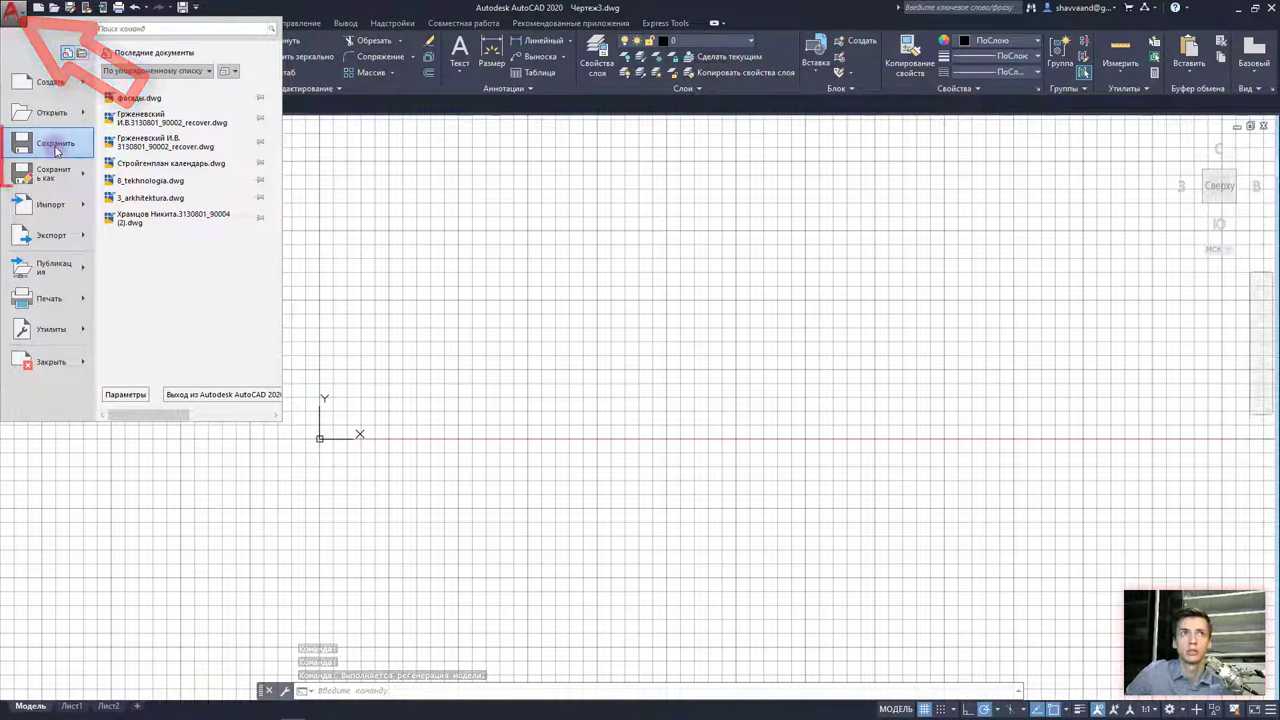
mouse_move(50, 173)
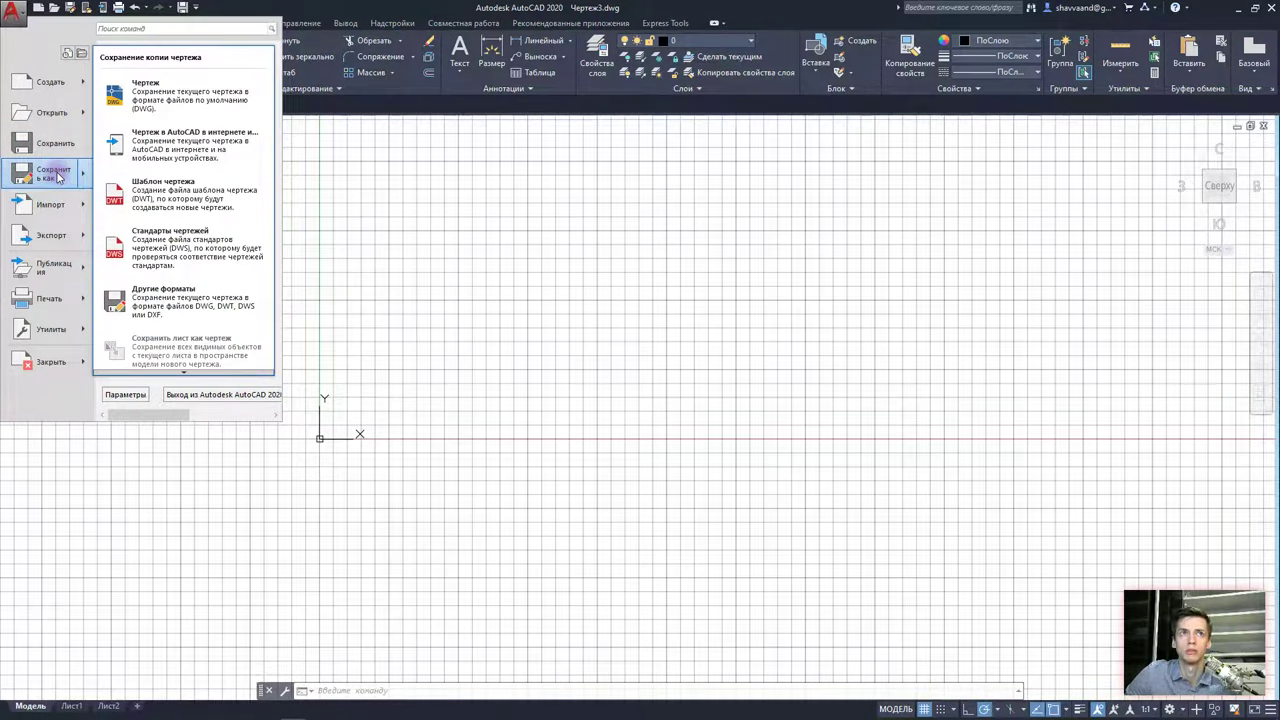
click(431, 163)
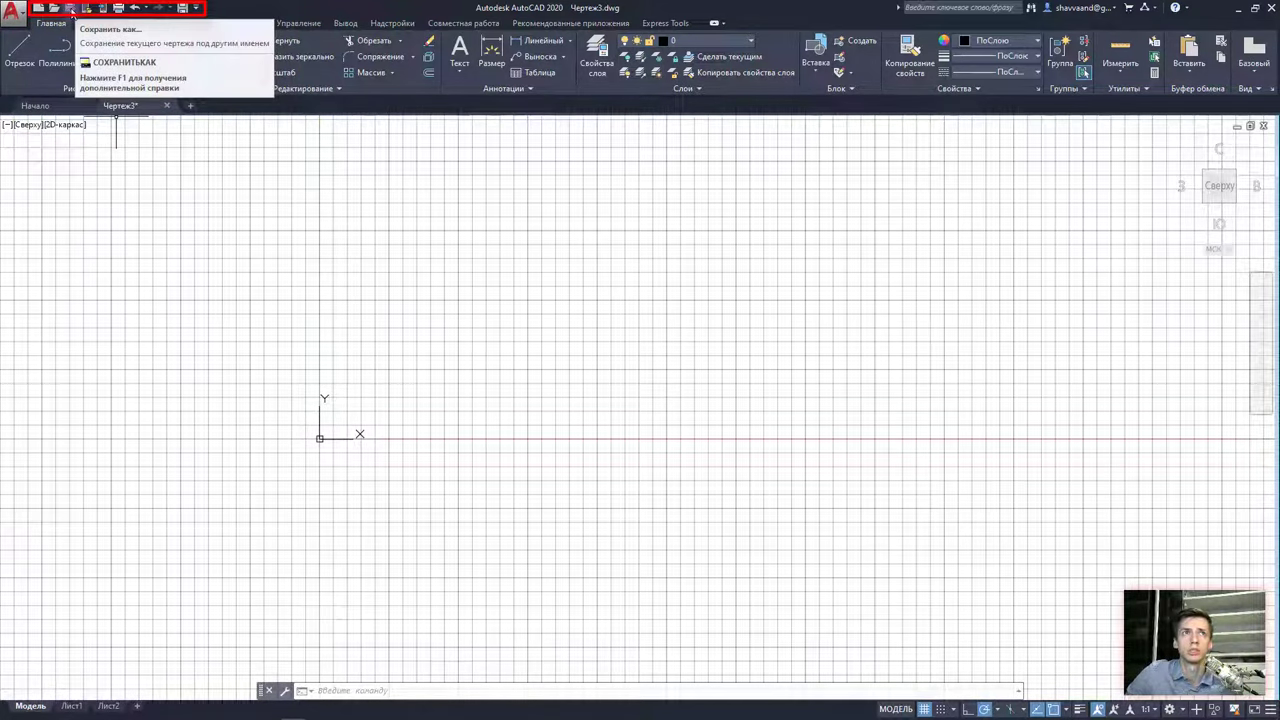
click(185, 8)
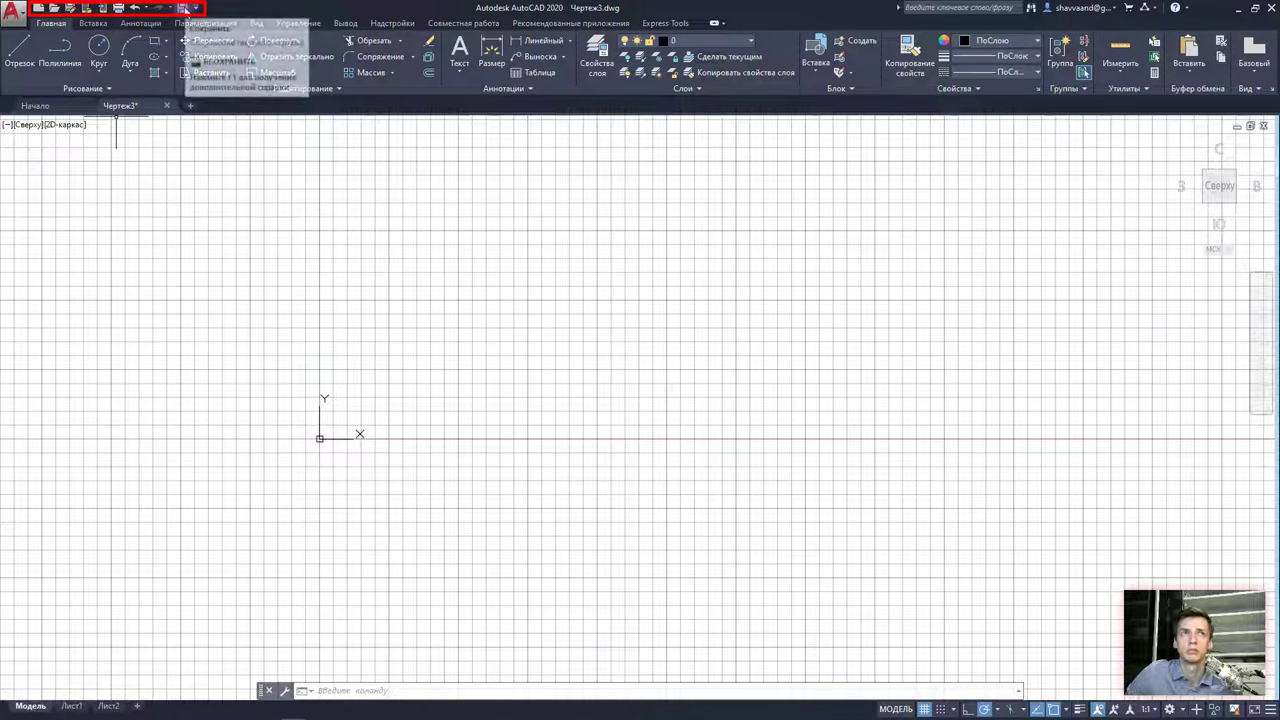
click(14, 10)
click(272, 7)
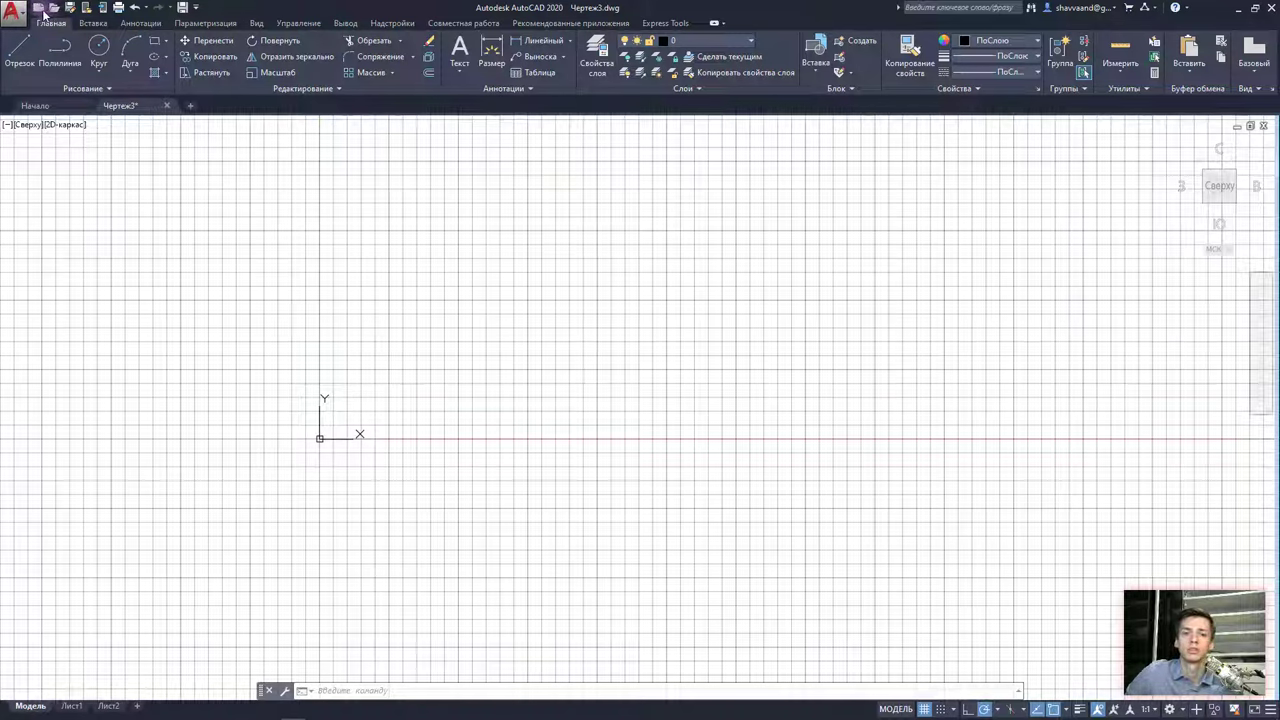
click(18, 12)
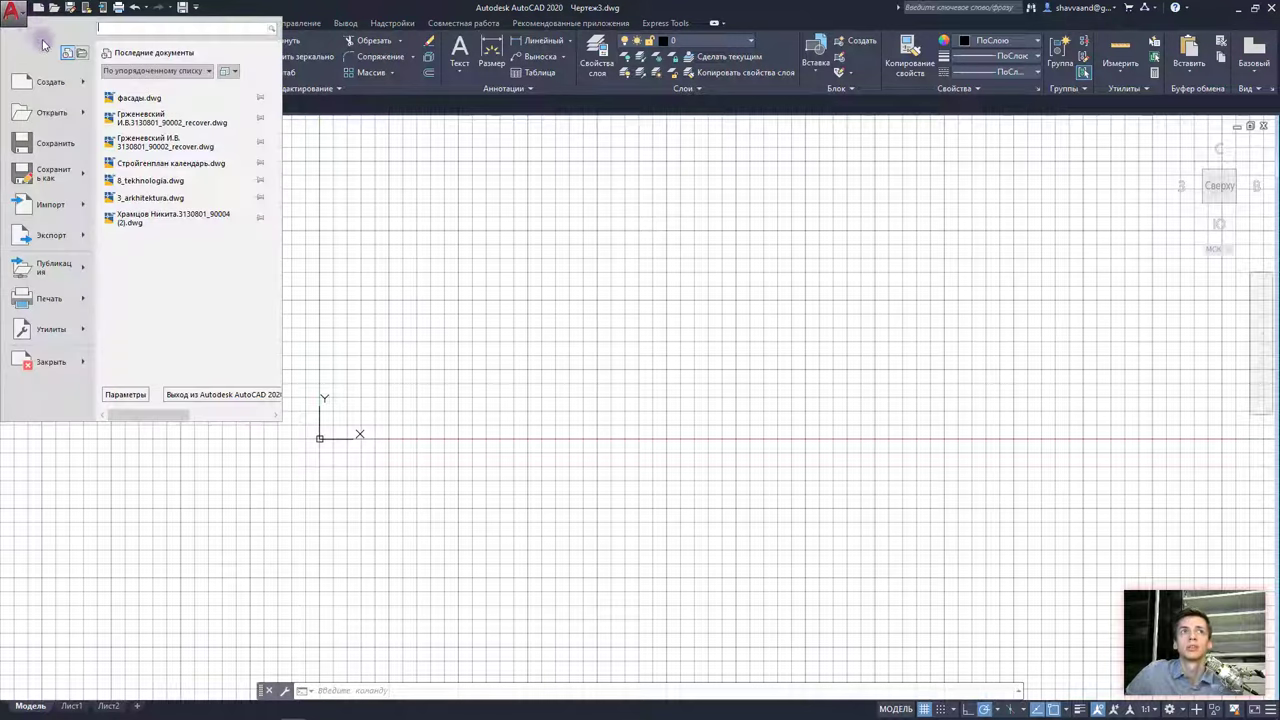
click(130, 182)
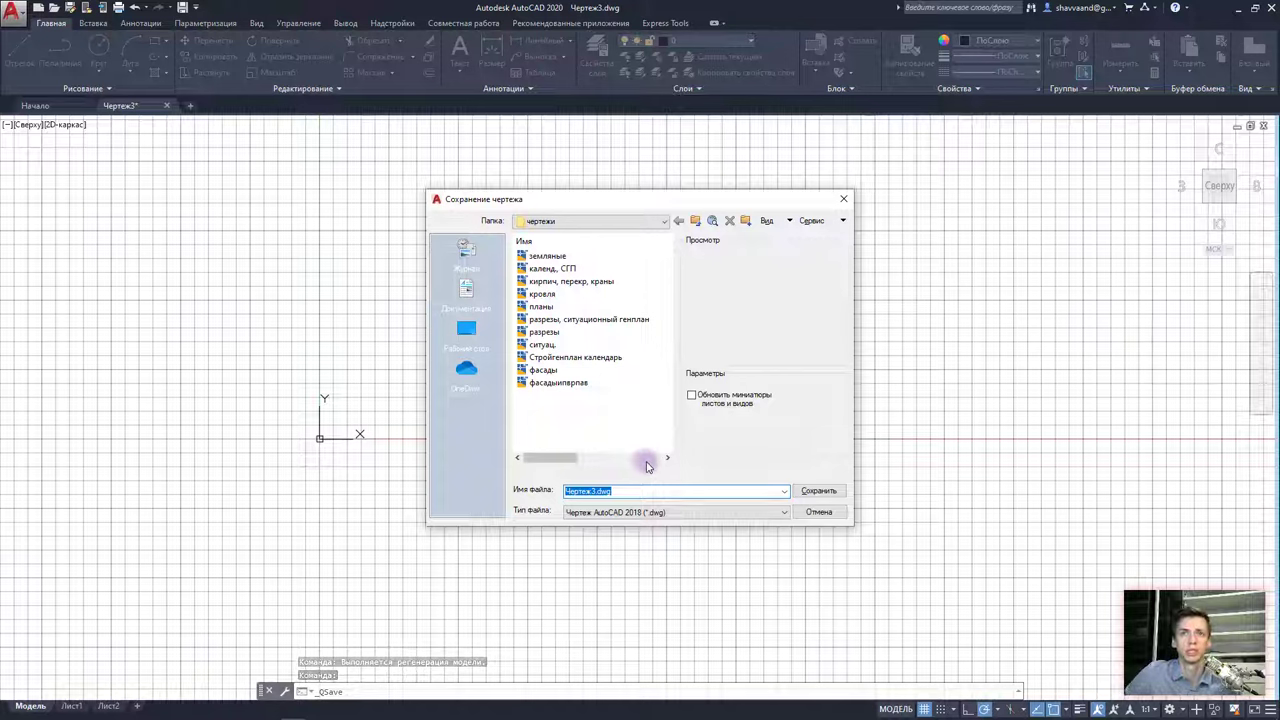
click(619, 222)
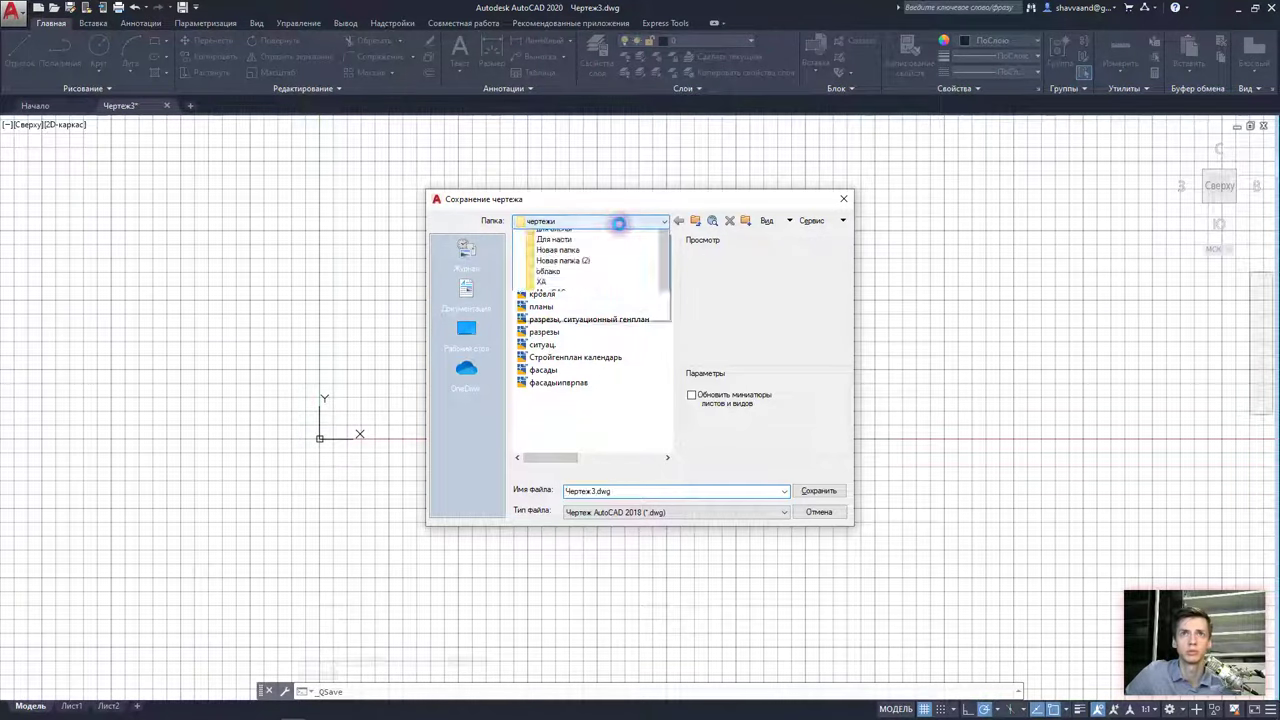
click(619, 222)
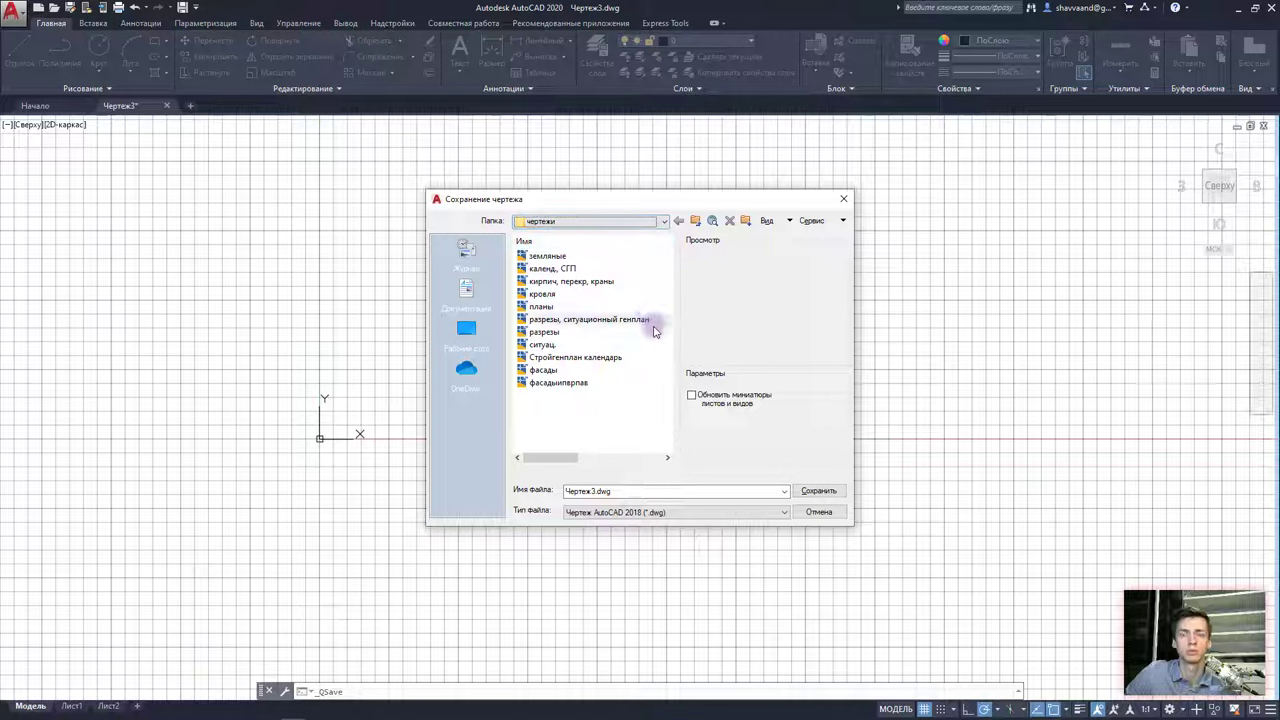
click(606, 491)
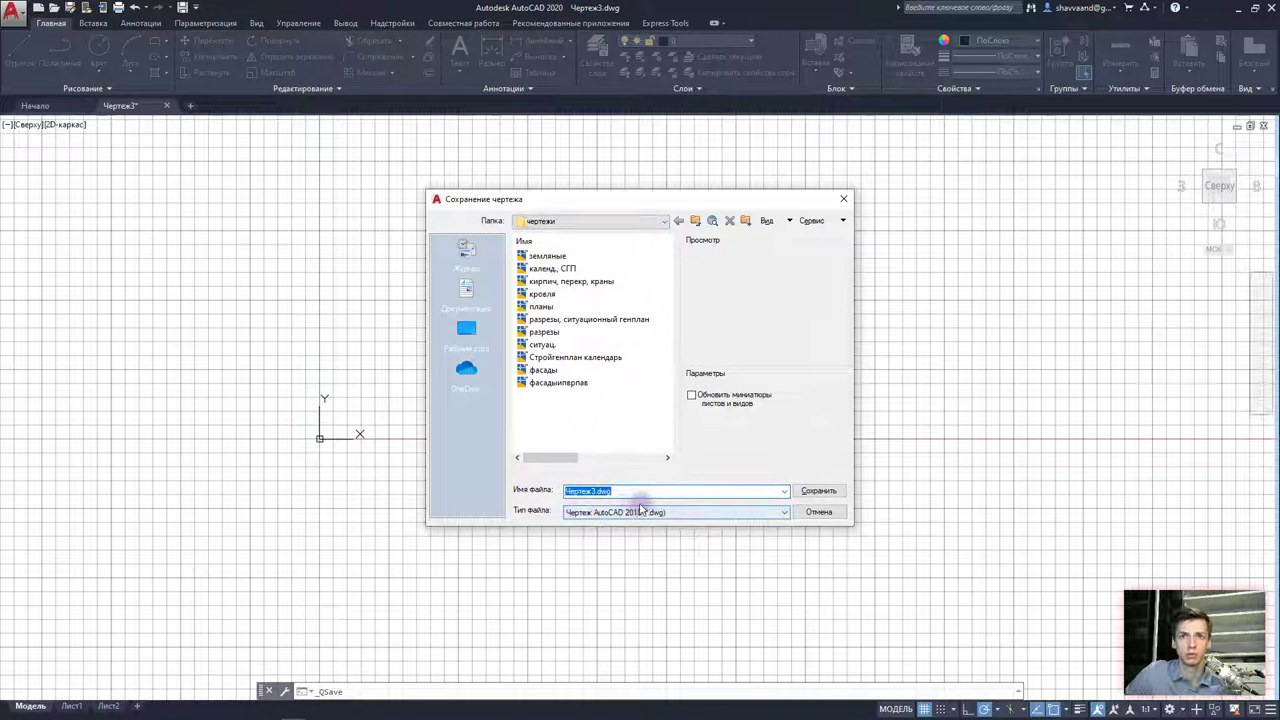
click(648, 512)
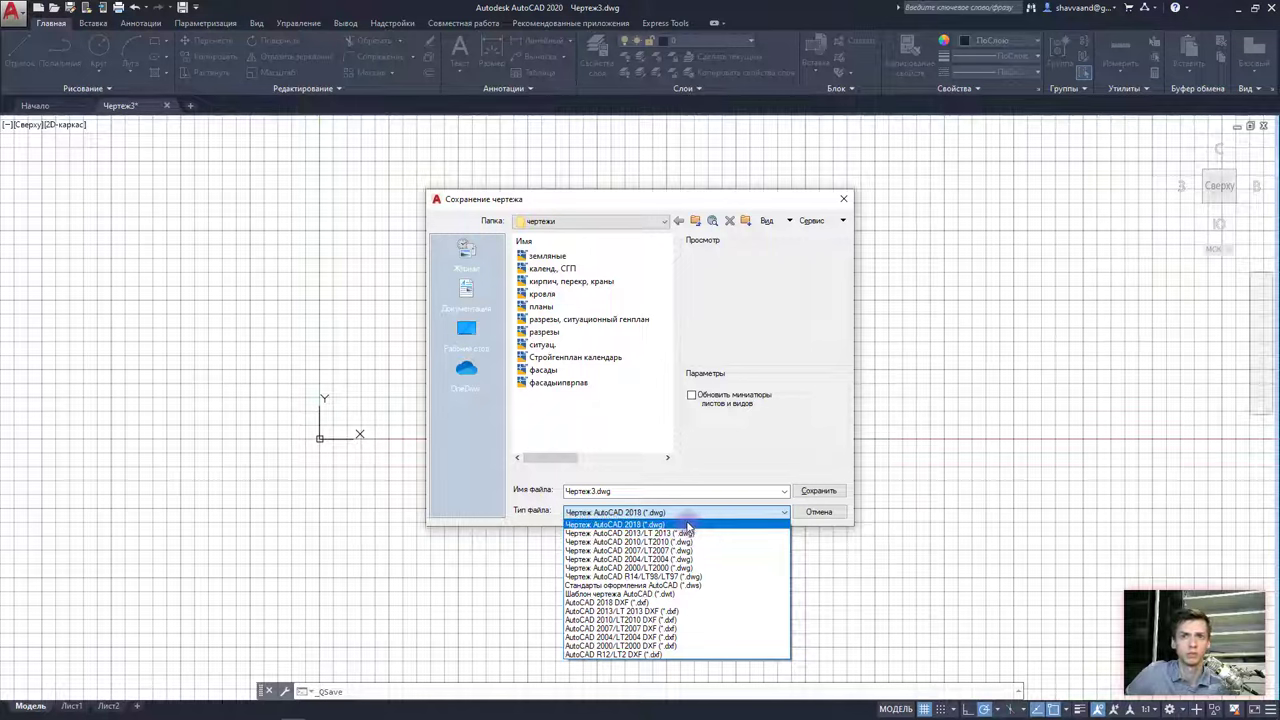
Review the older DWG versions under Тип файла, keep AutoCAD 2018, and cancel the save
click(671, 521)
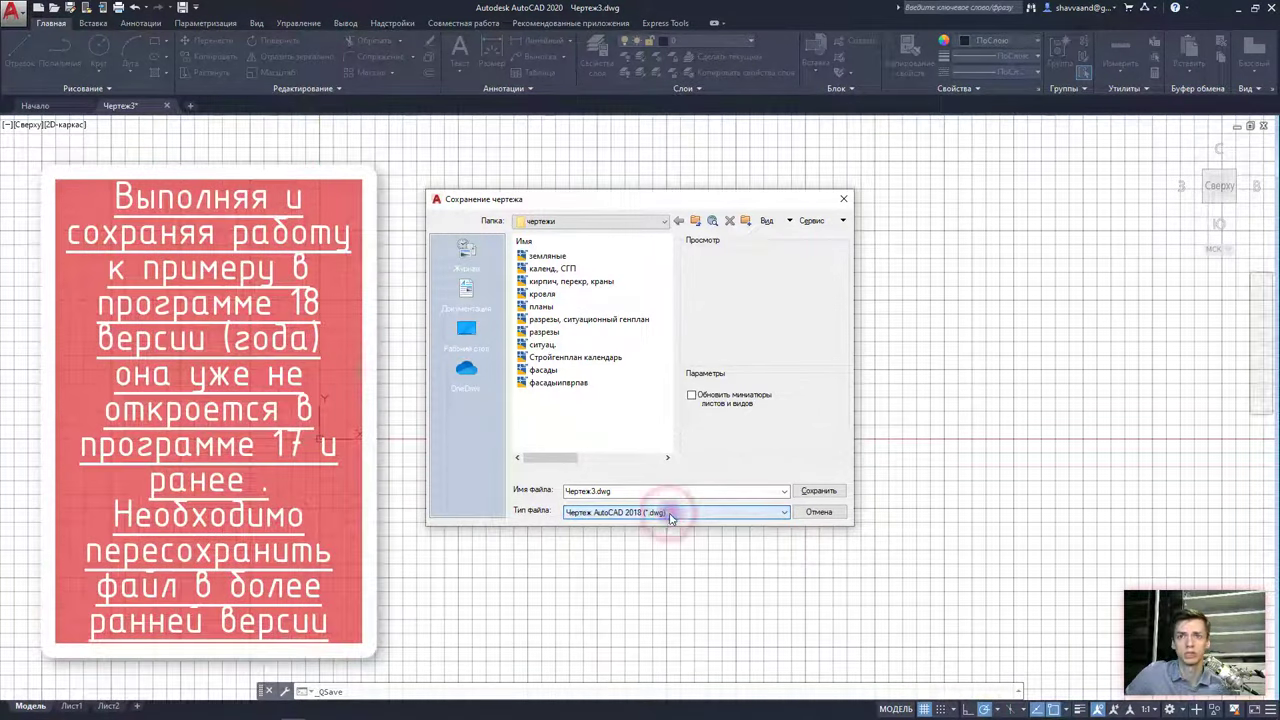
click(671, 515)
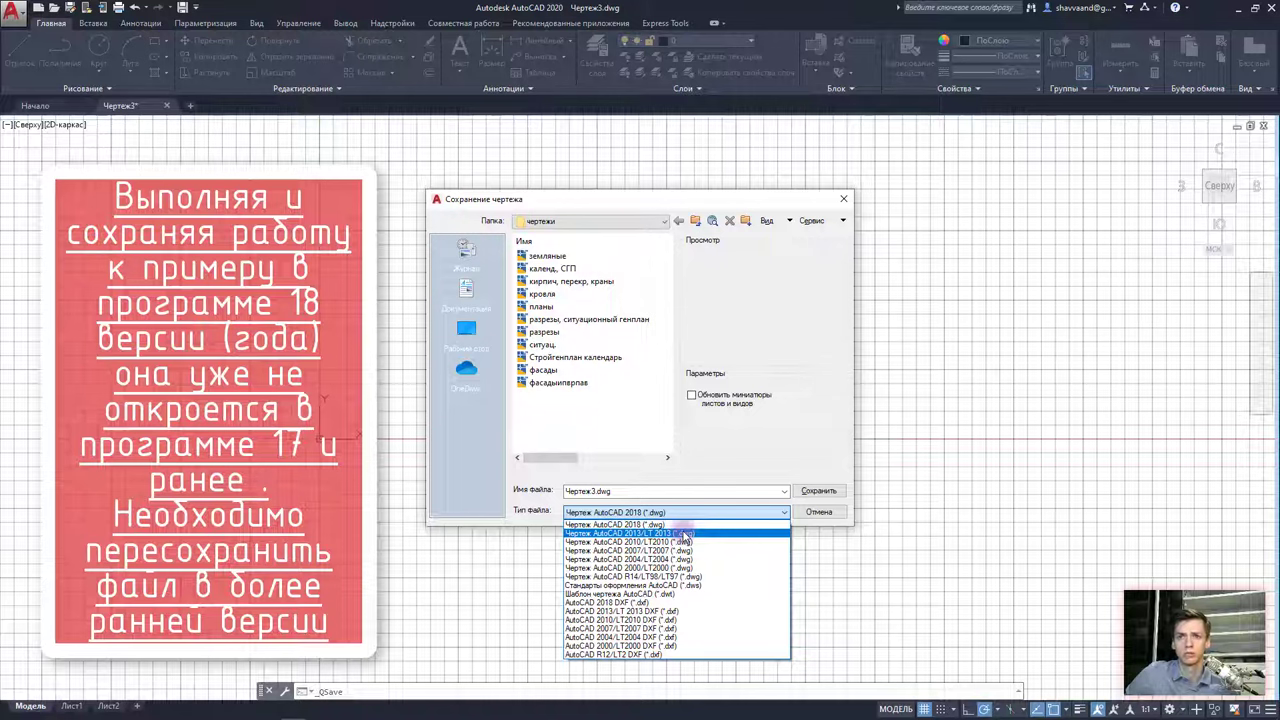
click(808, 512)
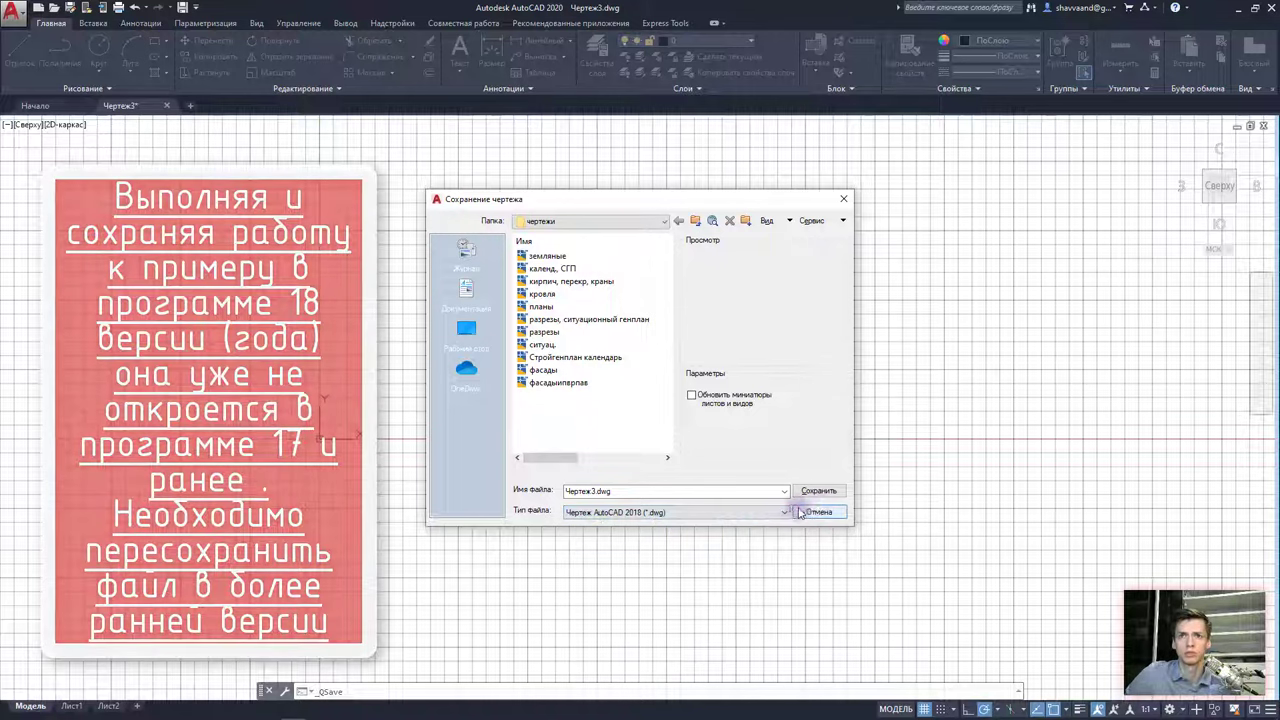
click(809, 512)
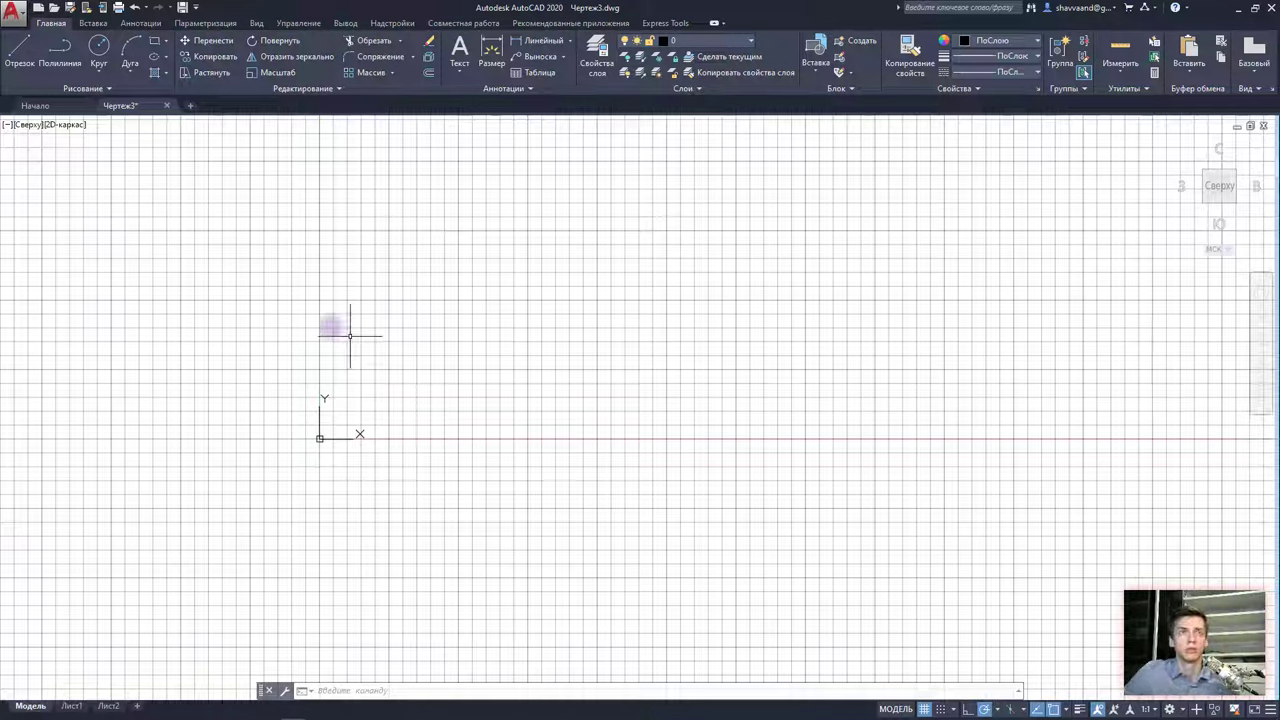
Check the Лист1 and Лист2 layout sheets, then return to Модель space
scroll(559, 441, down, 2)
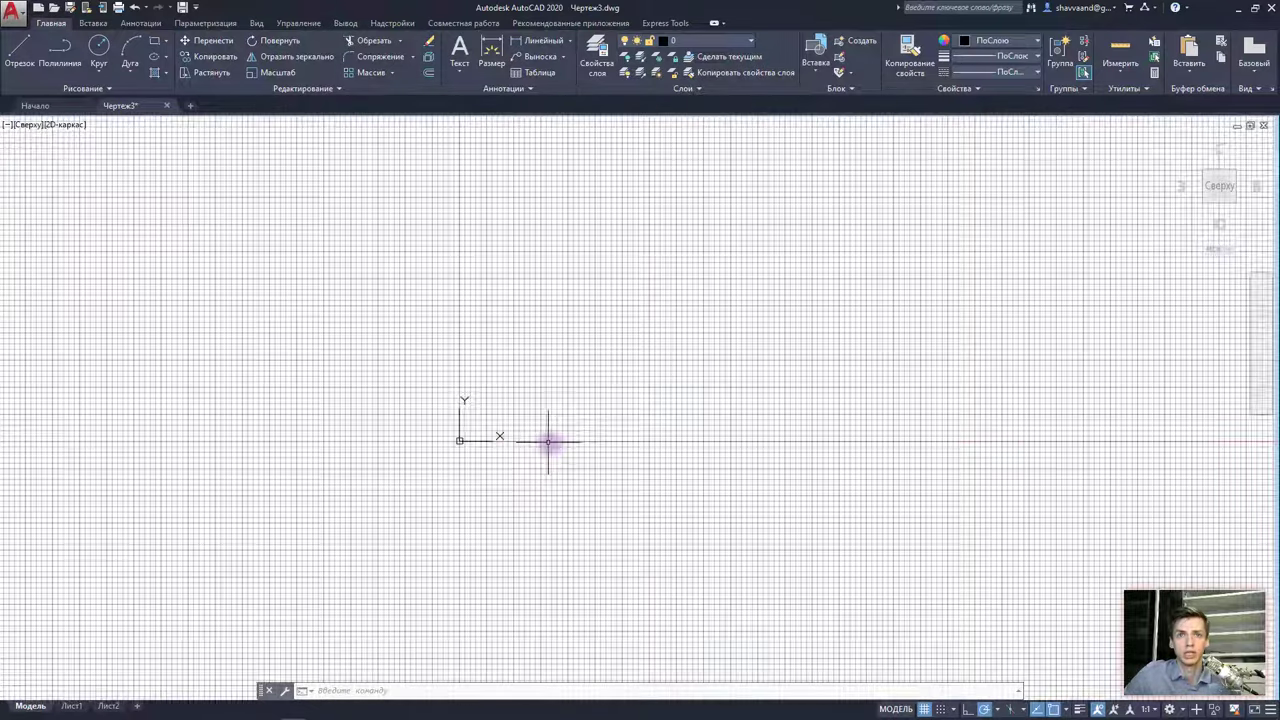
scroll(543, 440, down, 2)
scroll(569, 440, down, 2)
scroll(627, 449, down, 1)
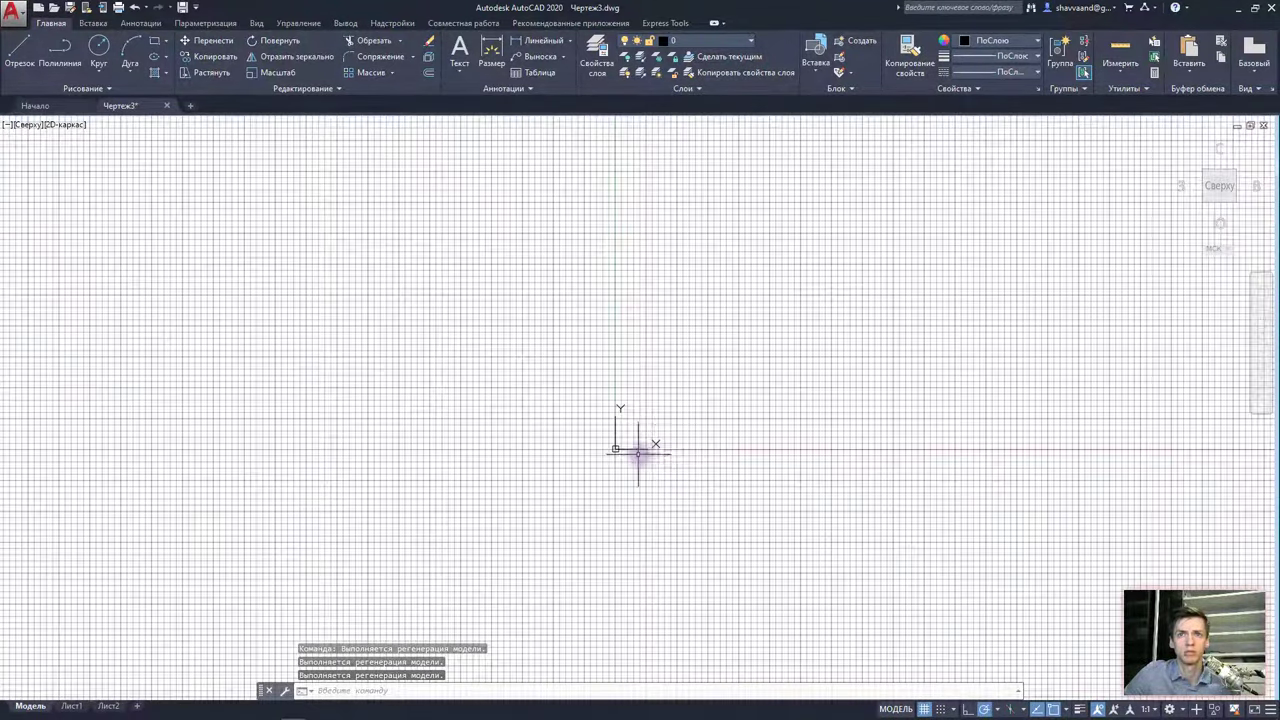
scroll(660, 450, up, 3)
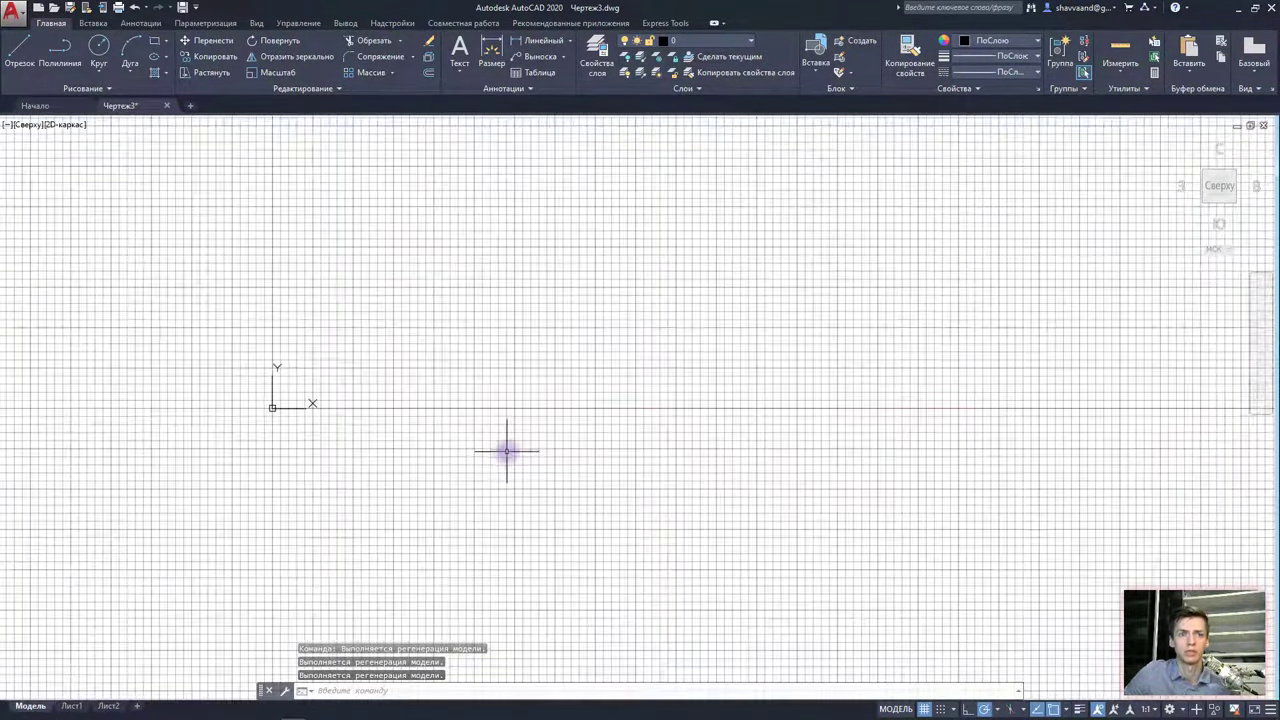
scroll(500, 445, up, 2)
click(70, 706)
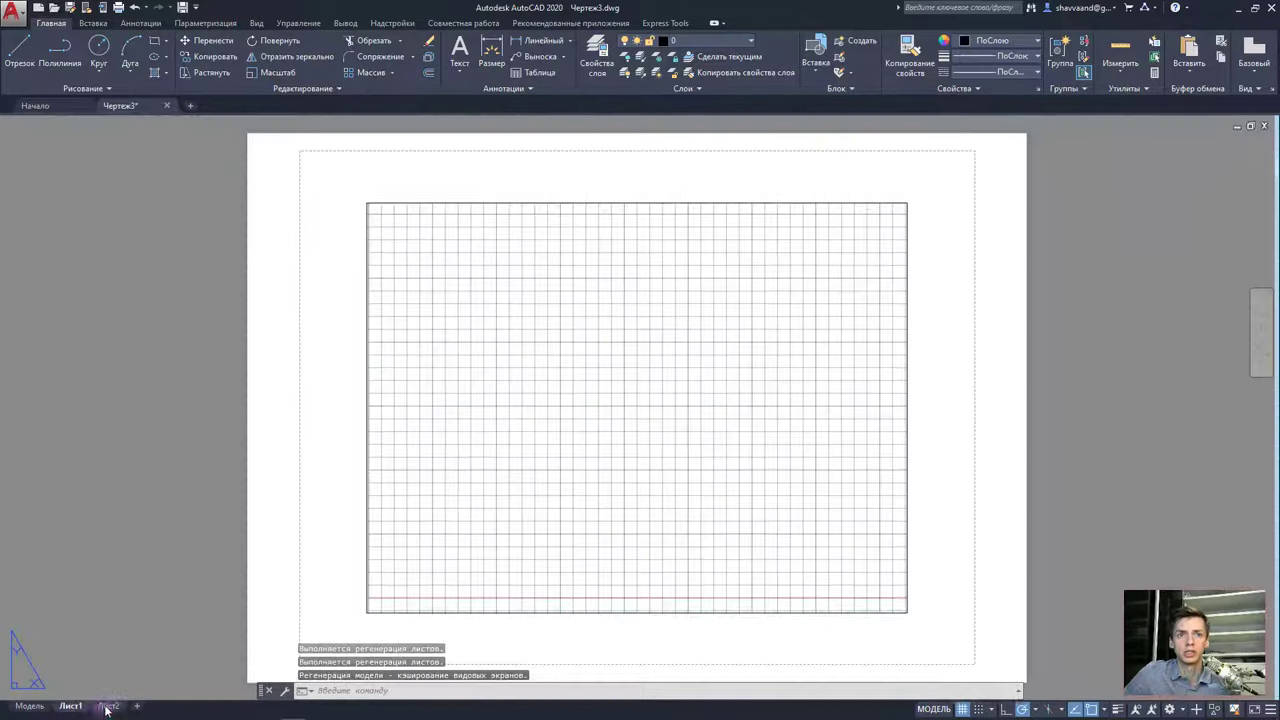
click(70, 706)
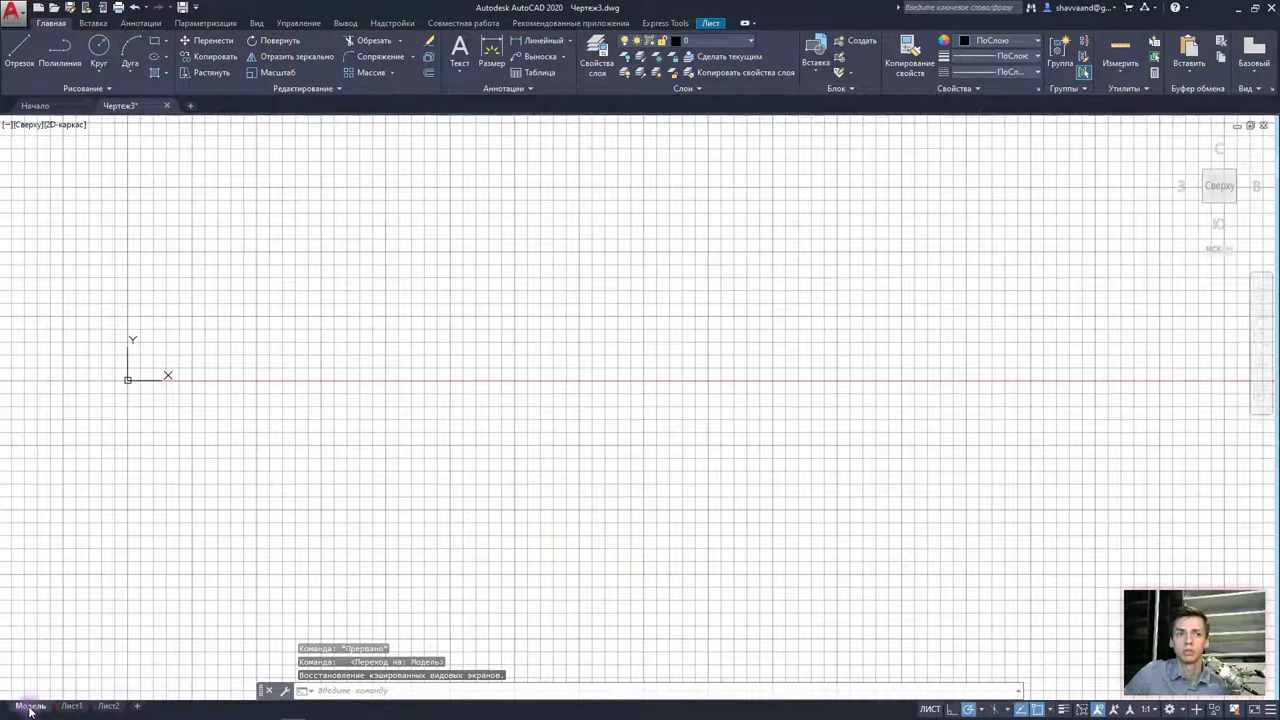
click(29, 706)
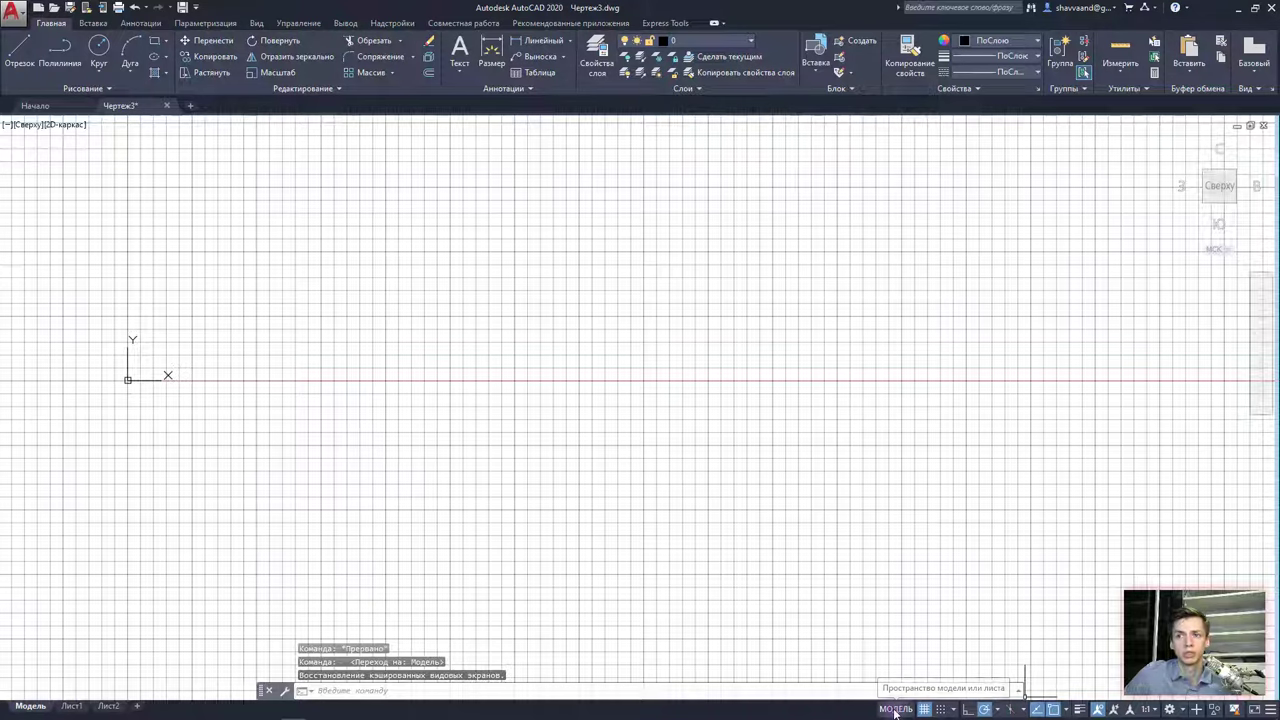
Switch the Сетка grid display off in model space
click(926, 709)
click(926, 709)
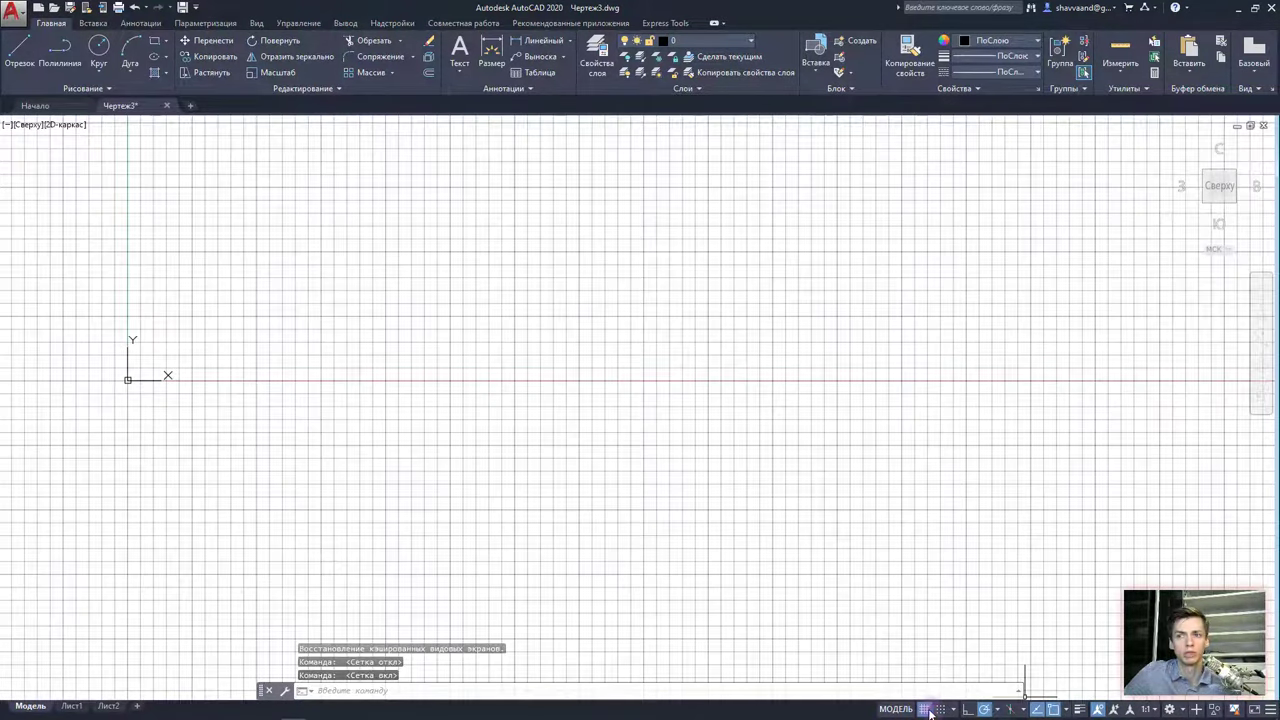
click(926, 709)
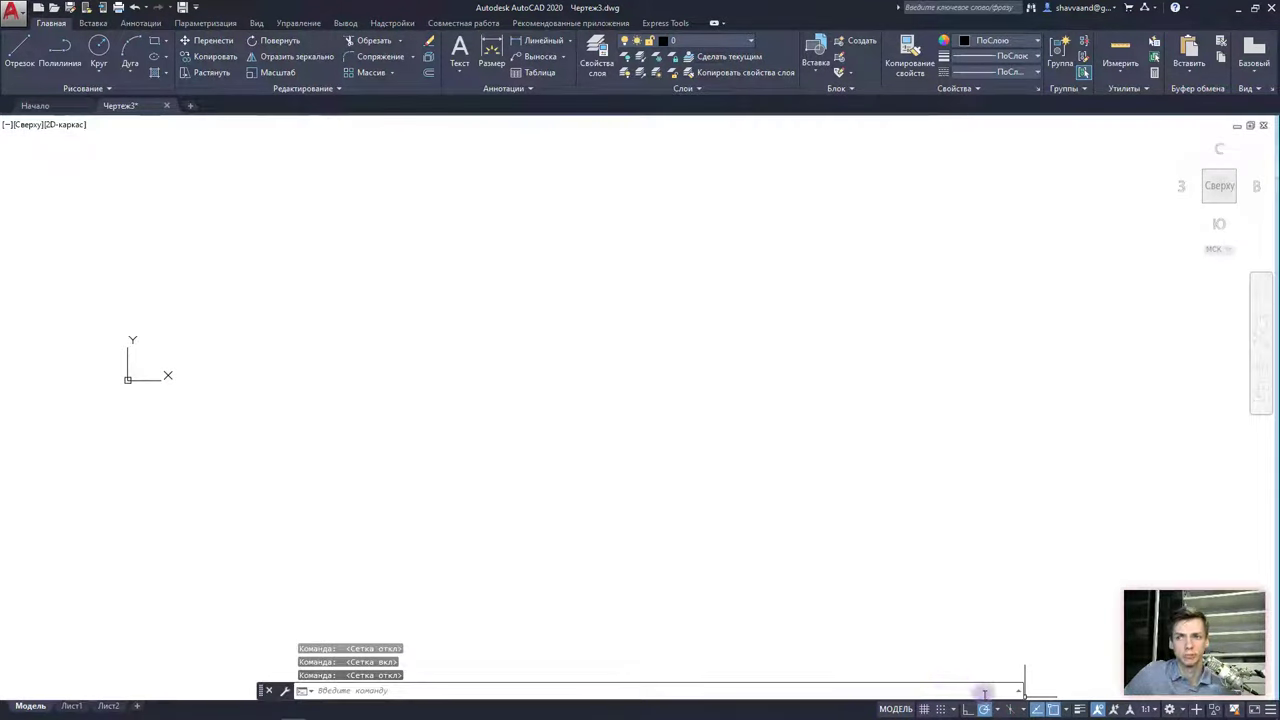